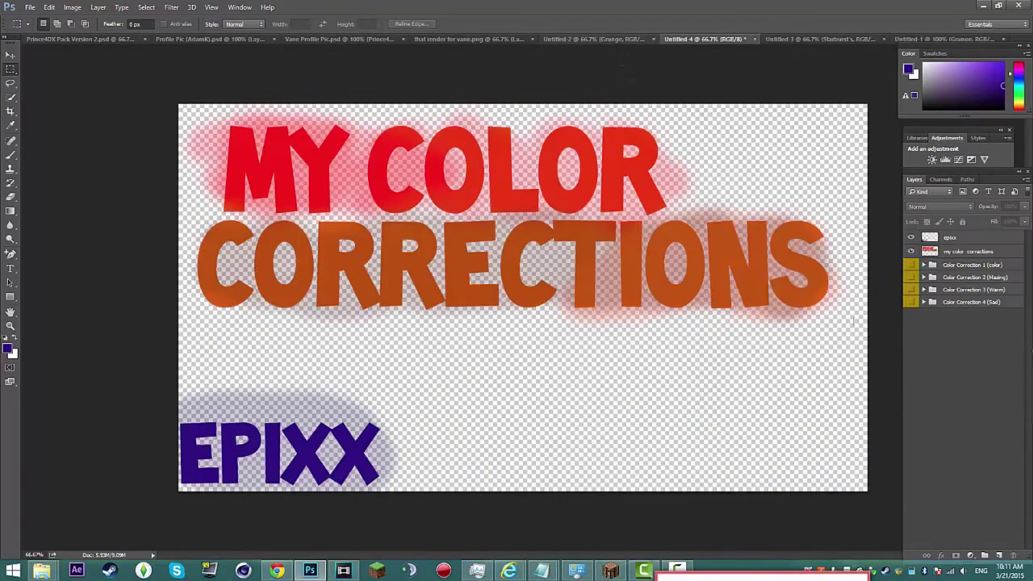
{"action": "left_click", "coordinate": [968, 266]}
{"action": "right_click", "coordinate": [974, 265]}
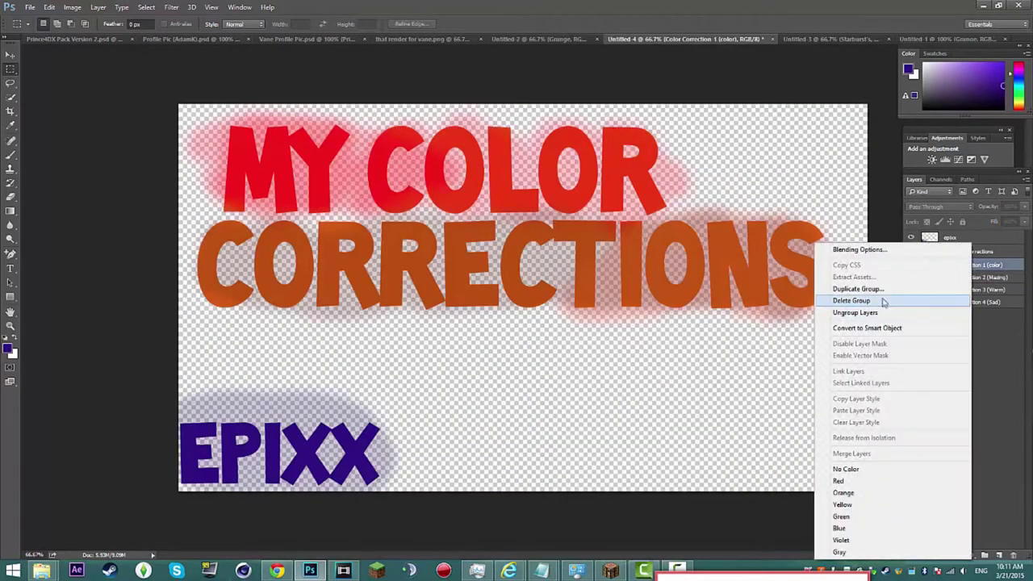
{"action": "left_click", "coordinate": [881, 300]}
{"action": "left_click", "coordinate": [683, 225]}
Duplicate the Color Correction 1 (color) group into the Profile Pic document and show it at about 46% opacity.
{"action": "right_click", "coordinate": [960, 265]}
{"action": "left_click", "coordinate": [857, 289]}
{"action": "left_click", "coordinate": [396, 258]}
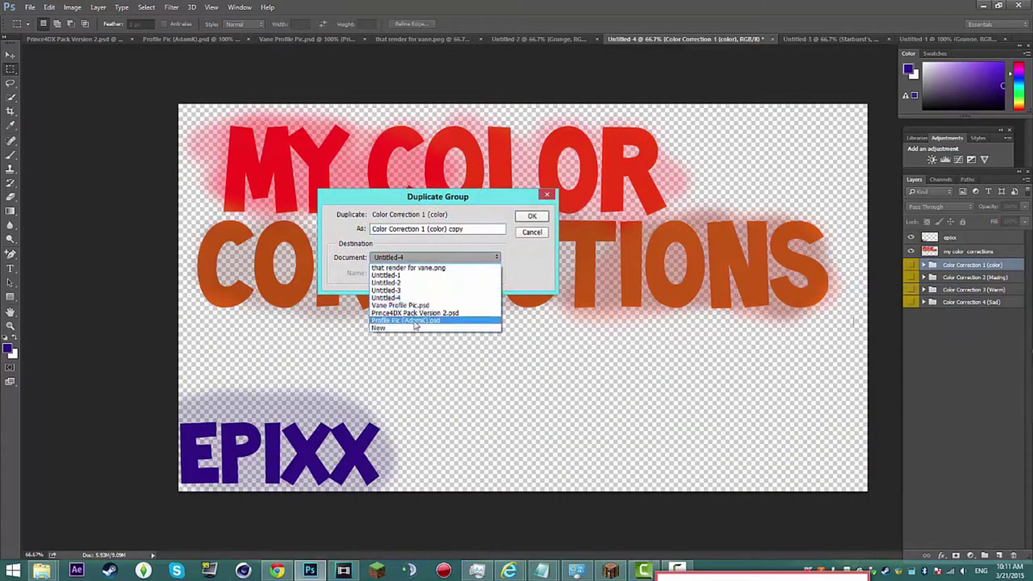
{"action": "left_click", "coordinate": [403, 315]}
{"action": "left_click", "coordinate": [532, 215]}
{"action": "left_click", "coordinate": [189, 41]}
{"action": "left_click", "coordinate": [911, 237]}
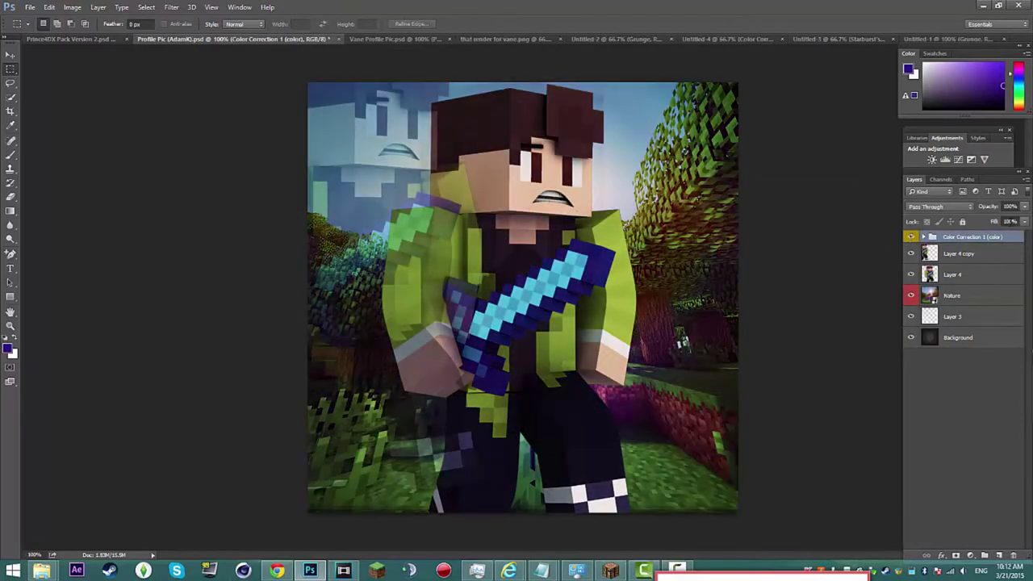
{"action": "left_click_drag", "start_coordinate": [1023, 218], "coordinate": [1007, 221]}
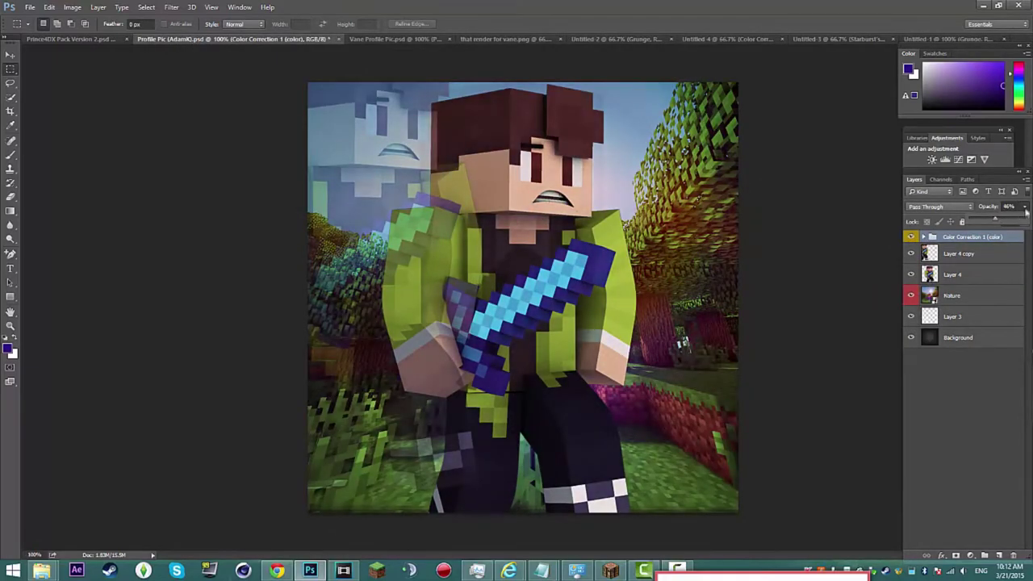
Duplicate the Color Correction 2 group from Untitled-4 into the Profile Pic document.
{"action": "left_click", "coordinate": [712, 42]}
{"action": "left_click", "coordinate": [978, 280]}
{"action": "left_click", "coordinate": [976, 290]}
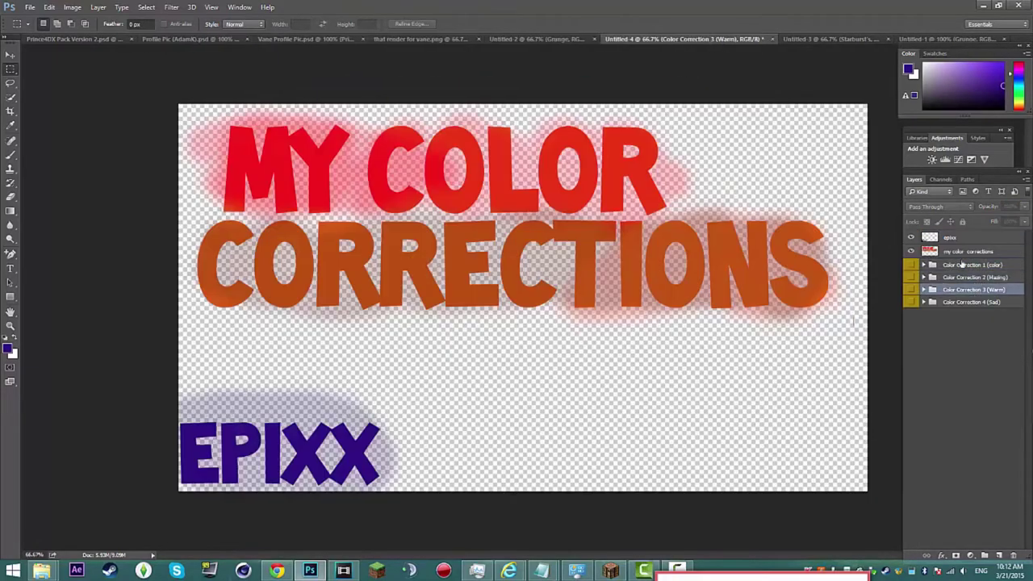
{"action": "right_click", "coordinate": [953, 278]}
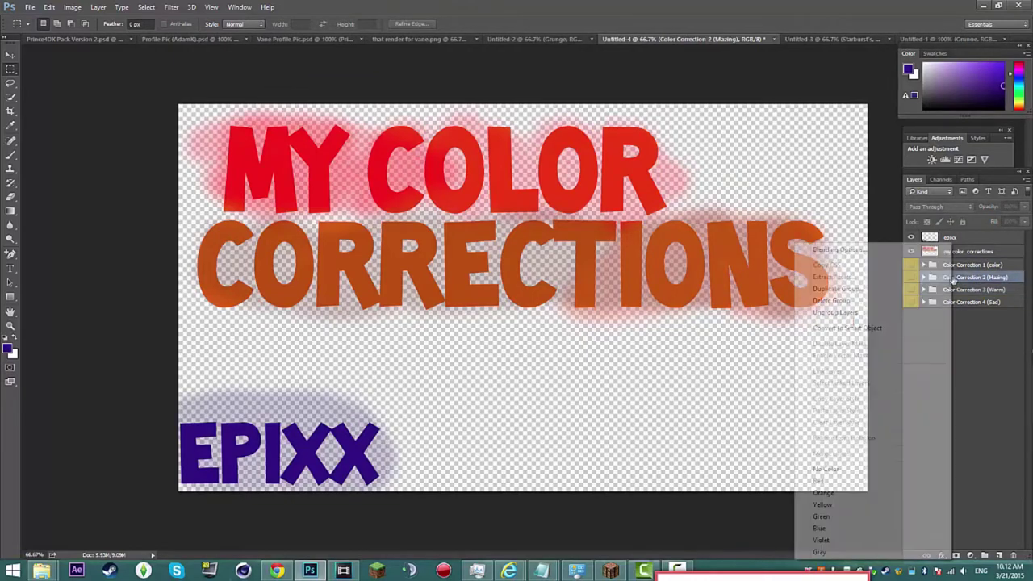
{"action": "left_click", "coordinate": [840, 263]}
{"action": "left_click", "coordinate": [436, 256]}
{"action": "left_click", "coordinate": [412, 321]}
{"action": "left_click", "coordinate": [531, 216]}
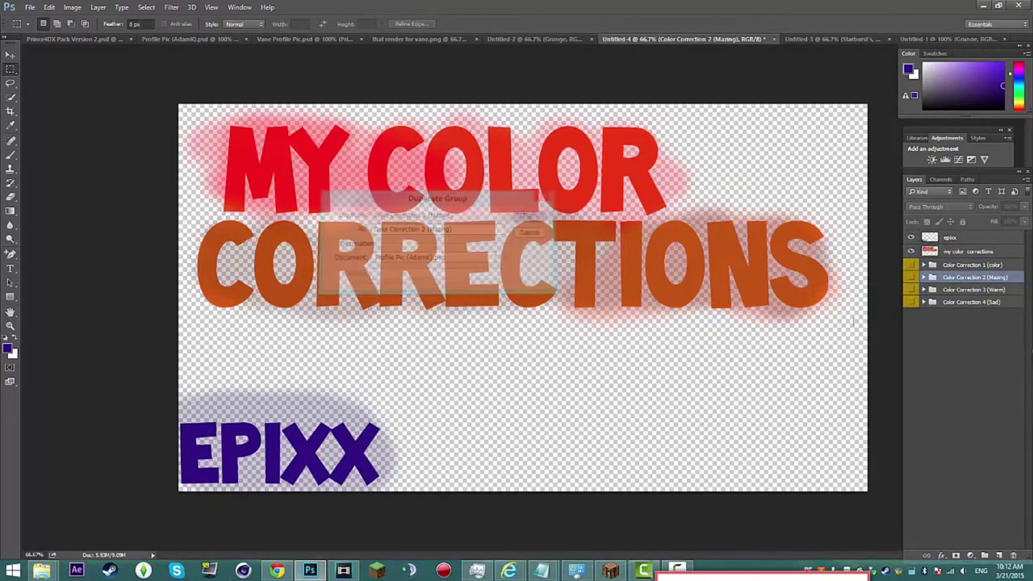
Show the copied Color Correction 2 group in the Profile Pic document and set its opacity to about 35%.
{"action": "left_click", "coordinate": [911, 238]}
{"action": "left_click", "coordinate": [1025, 206]}
{"action": "left_click_drag", "start_coordinate": [1023, 219], "coordinate": [994, 226]}
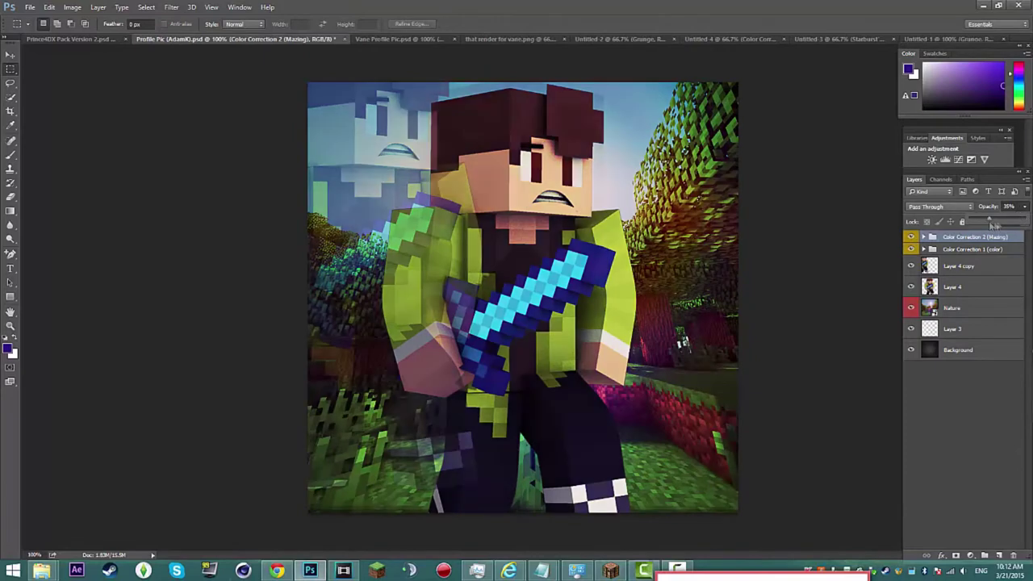
Duplicate the Color Correction 4 (Sad) group from Untitled-4 into the Profile Pic document and show it at about 41% opacity.
{"action": "left_click", "coordinate": [727, 39]}
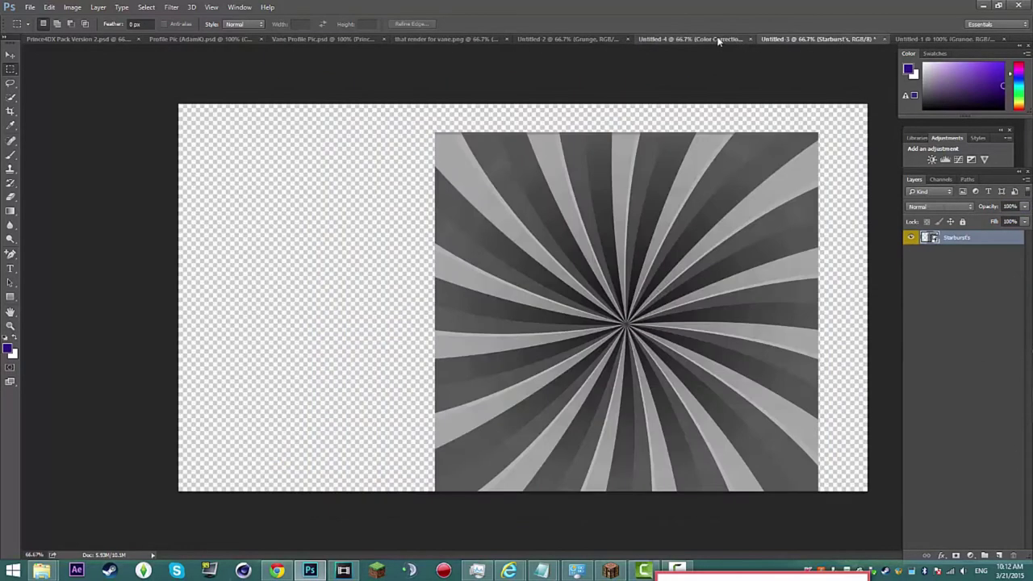
{"action": "right_click", "coordinate": [964, 301]}
{"action": "left_click", "coordinate": [854, 288]}
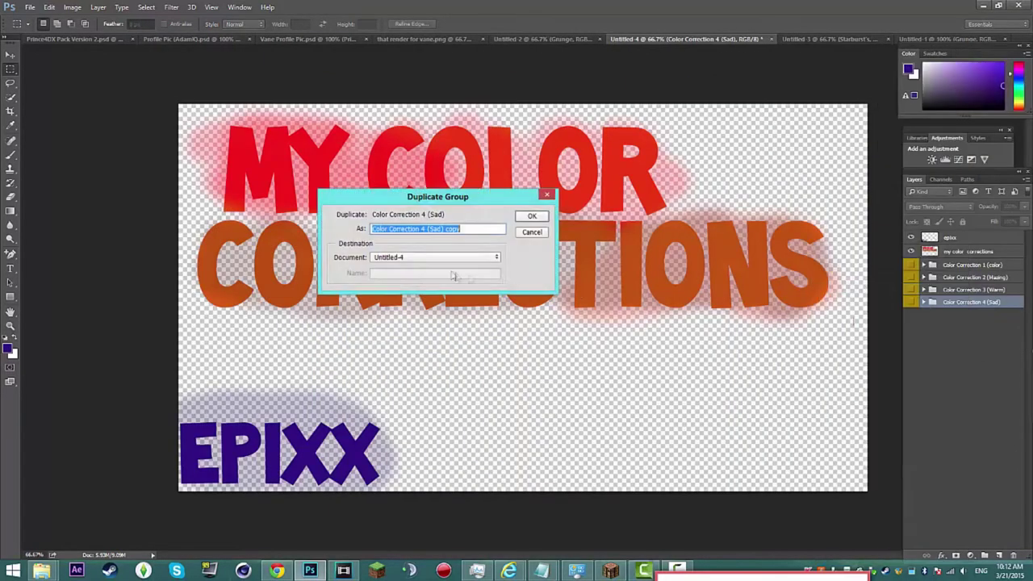
{"action": "left_click", "coordinate": [452, 258]}
{"action": "left_click", "coordinate": [412, 320]}
{"action": "left_click", "coordinate": [529, 214]}
{"action": "left_click", "coordinate": [183, 38]}
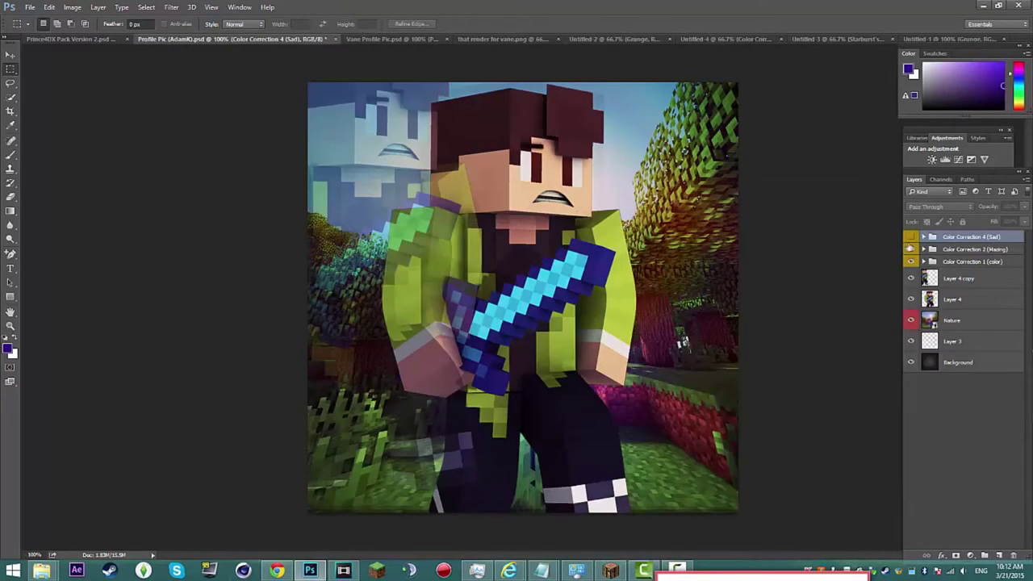
{"action": "left_click_drag", "start_coordinate": [992, 225], "coordinate": [993, 225]}
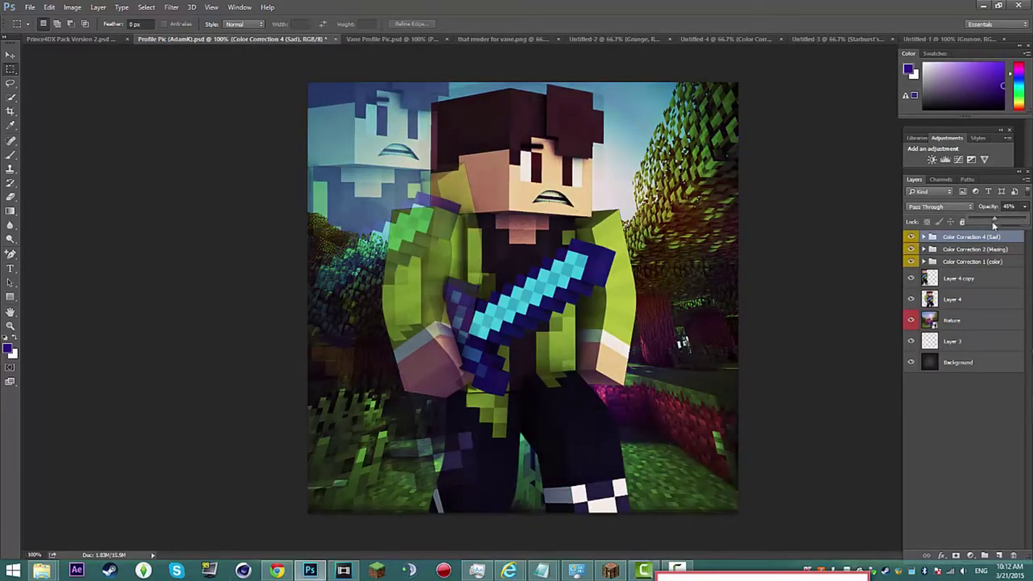
Add a Curves adjustment that boosts the red channel's highlights and place it directly above the Nature layer.
{"action": "left_click", "coordinate": [958, 161]}
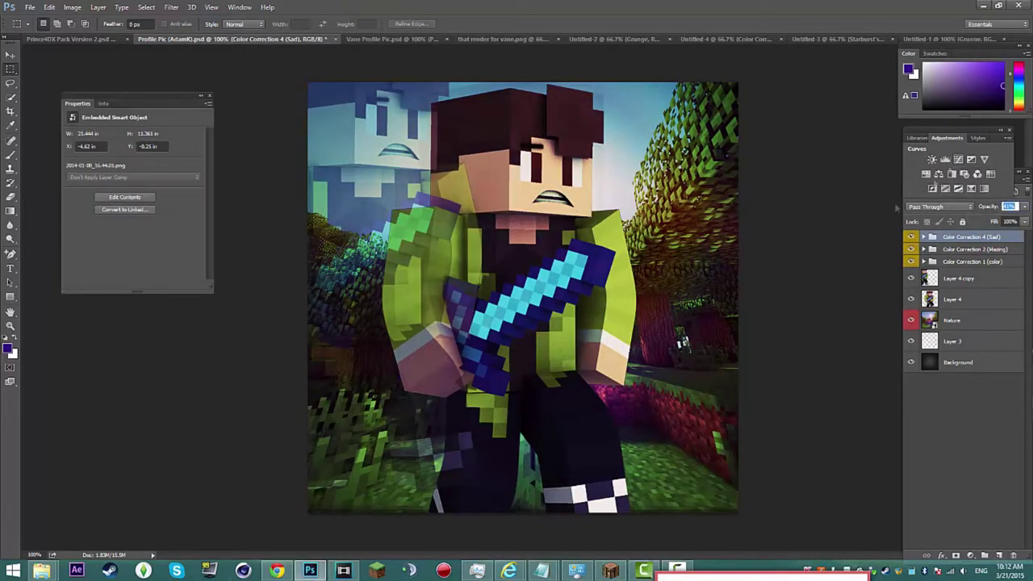
{"action": "left_click_drag", "start_coordinate": [194, 275], "coordinate": [169, 272]}
{"action": "left_click", "coordinate": [129, 149]}
{"action": "left_click", "coordinate": [129, 160]}
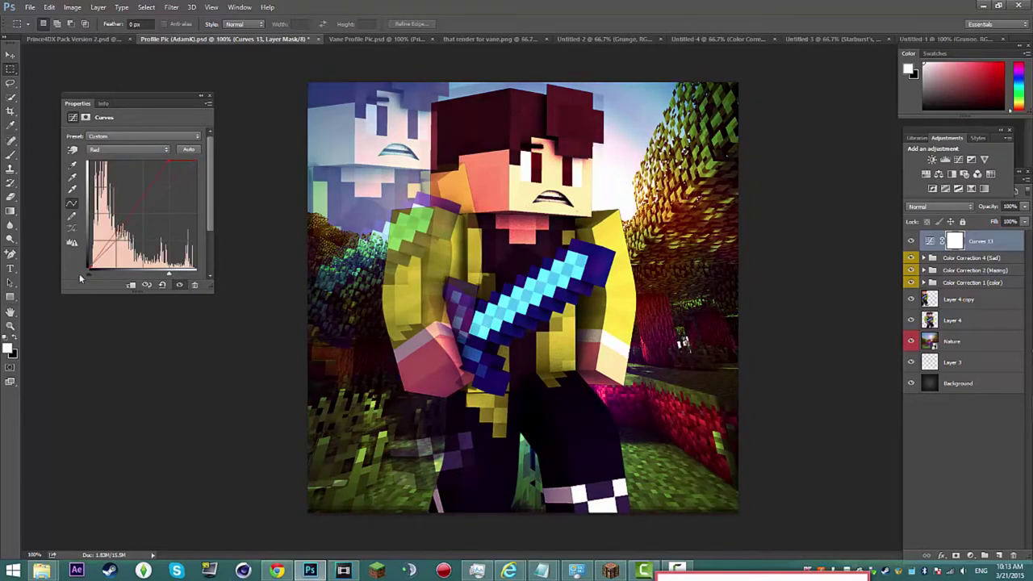
{"action": "left_click", "coordinate": [209, 95]}
{"action": "left_click_drag", "start_coordinate": [964, 242], "coordinate": [963, 331]}
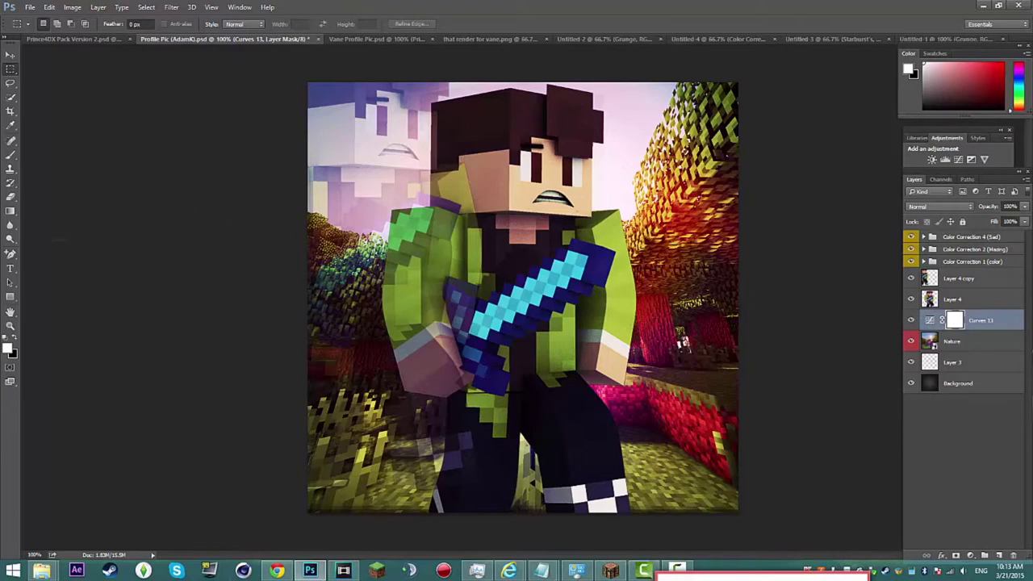
{"action": "left_click", "coordinate": [10, 271]}
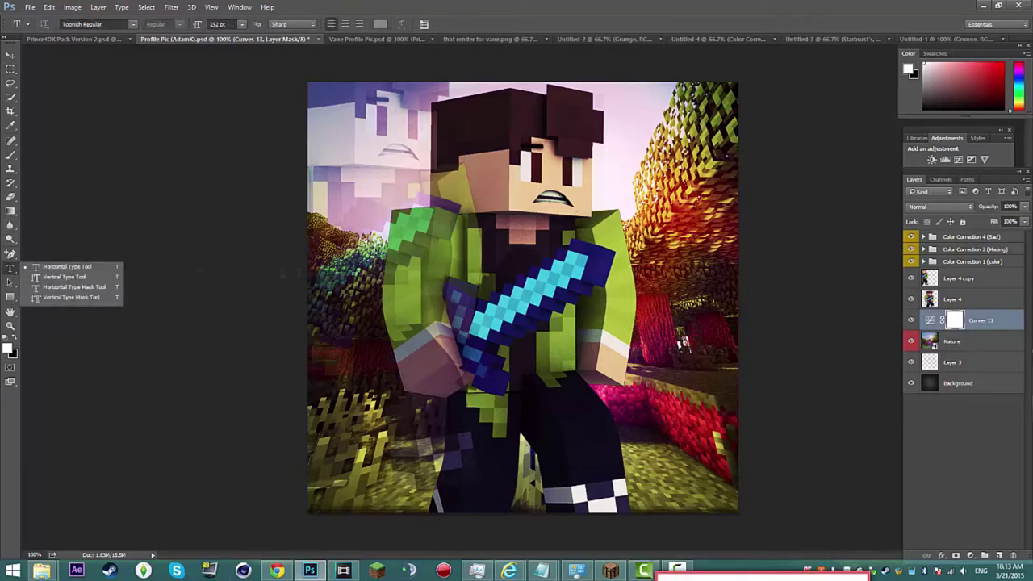
{"action": "left_click", "coordinate": [64, 266]}
{"action": "left_click", "coordinate": [484, 257]}
{"action": "left_click", "coordinate": [446, 24]}
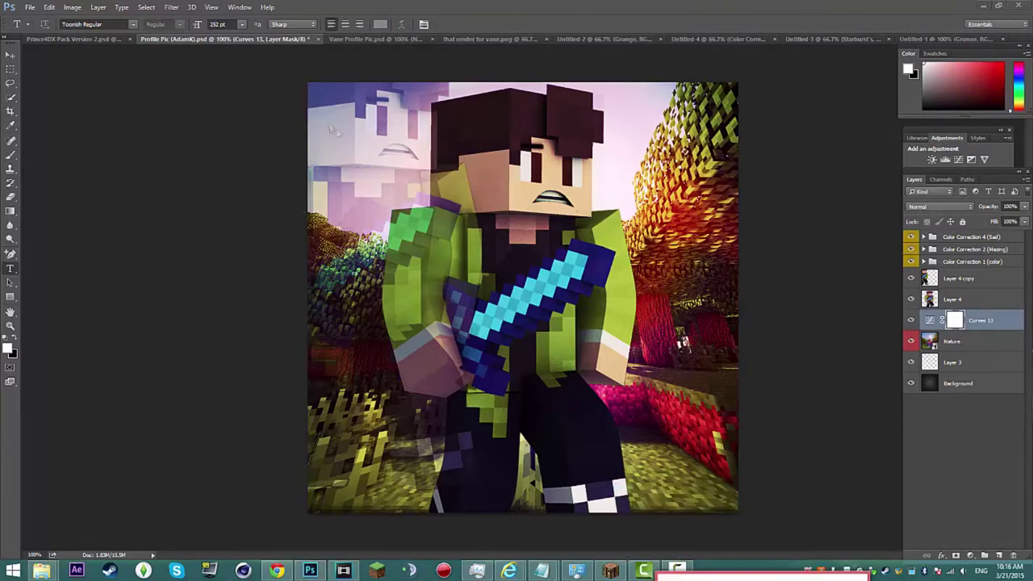
Duplicate the Starburst's layer from Untitled-3 into the Profile Pic document.
{"action": "left_click", "coordinate": [89, 39]}
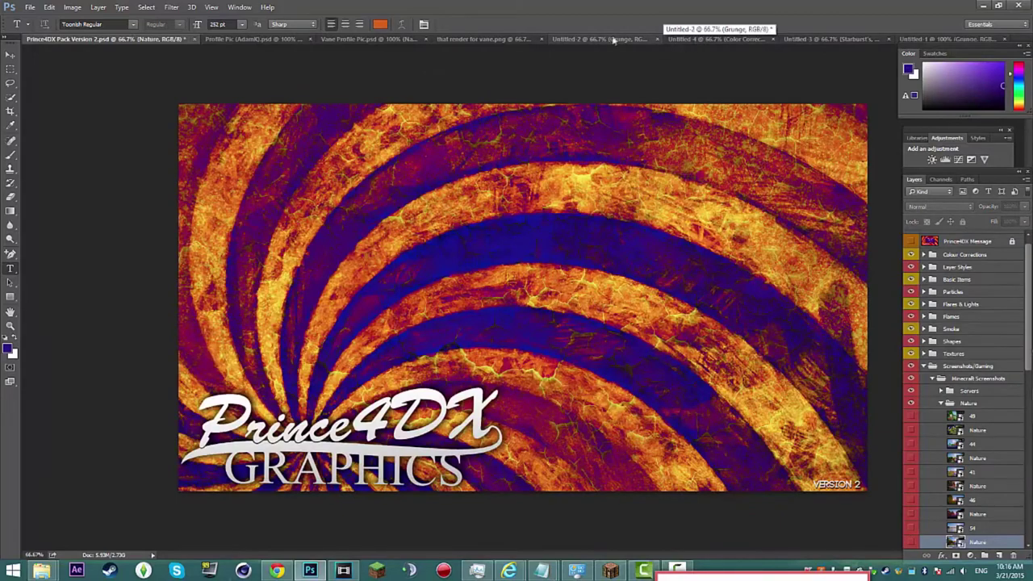
{"action": "left_click", "coordinate": [611, 38]}
{"action": "left_click", "coordinate": [792, 39]}
{"action": "right_click", "coordinate": [957, 237]}
{"action": "left_click", "coordinate": [888, 128]}
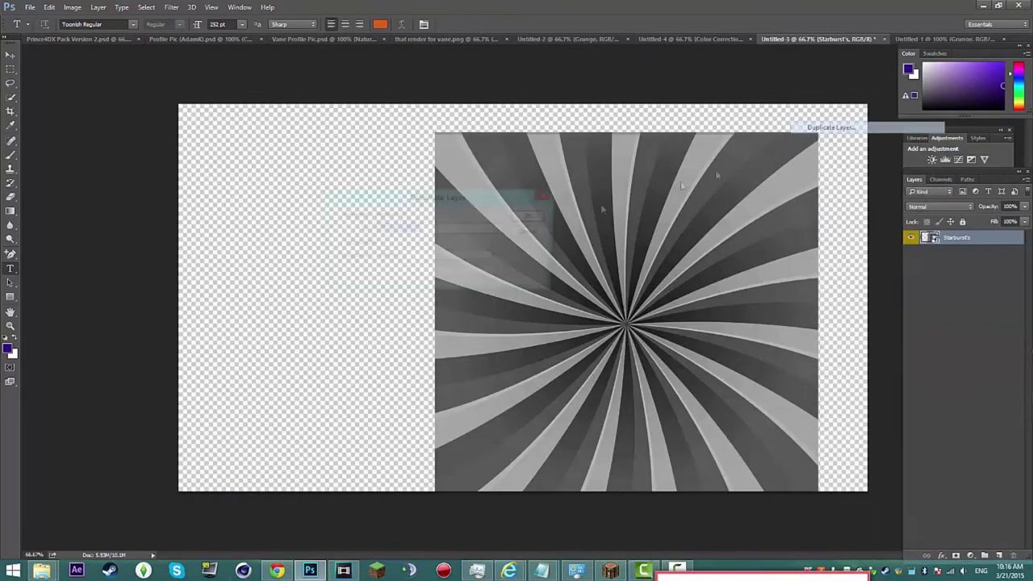
{"action": "left_click", "coordinate": [435, 256]}
{"action": "left_click", "coordinate": [420, 327]}
{"action": "left_click", "coordinate": [522, 214]}
{"action": "left_click", "coordinate": [201, 38]}
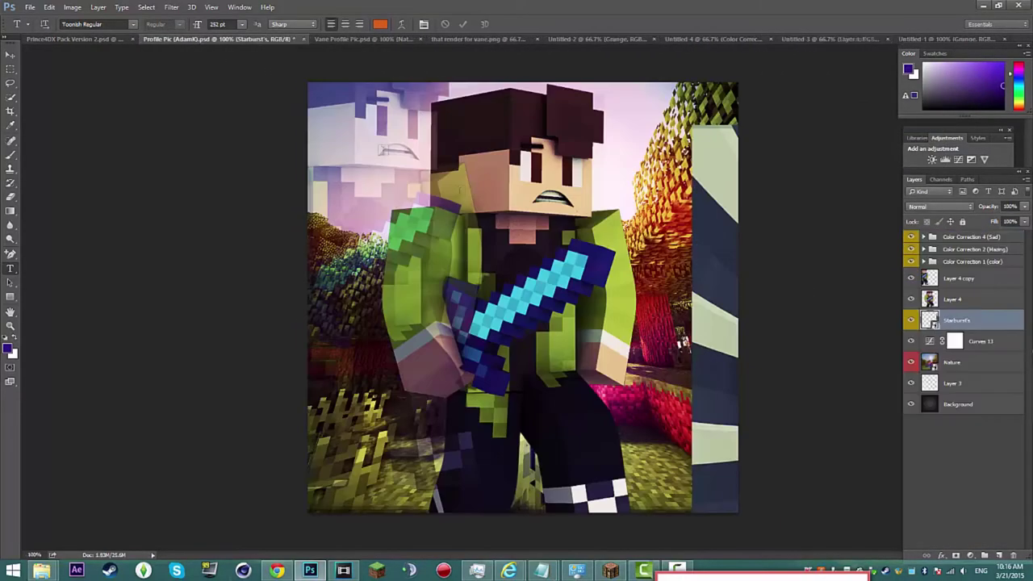
Scale the starburst to about 139% and position it to cover the whole canvas behind the character.
{"action": "key", "text": "ctrl+t"}
{"action": "left_click_drag", "start_coordinate": [685, 308], "coordinate": [265, 262]}
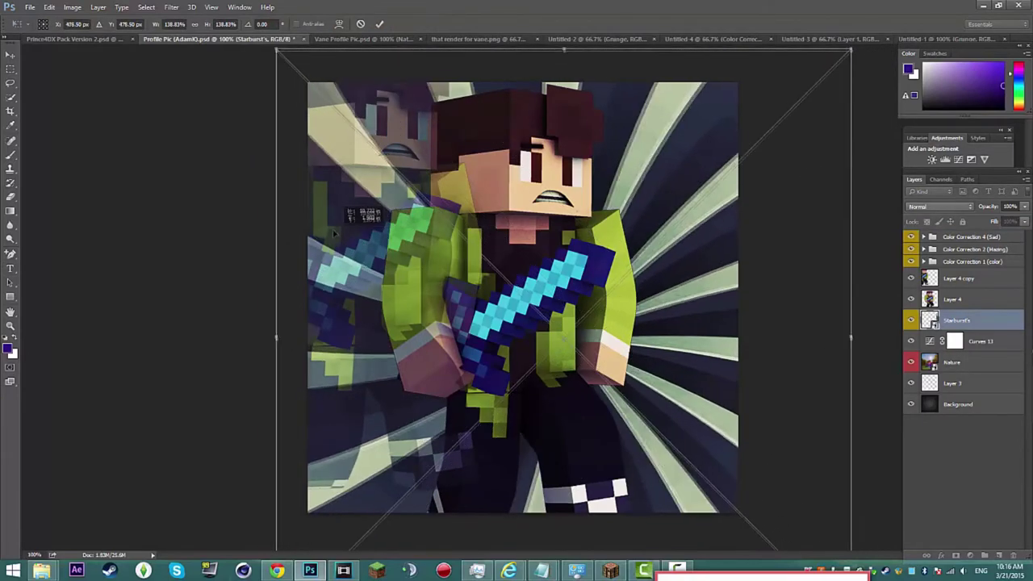
{"action": "left_click", "coordinate": [380, 24]}
Try Overlay on the Starburst's layer and switch its blend mode to Soft Light.
{"action": "right_click", "coordinate": [981, 323]}
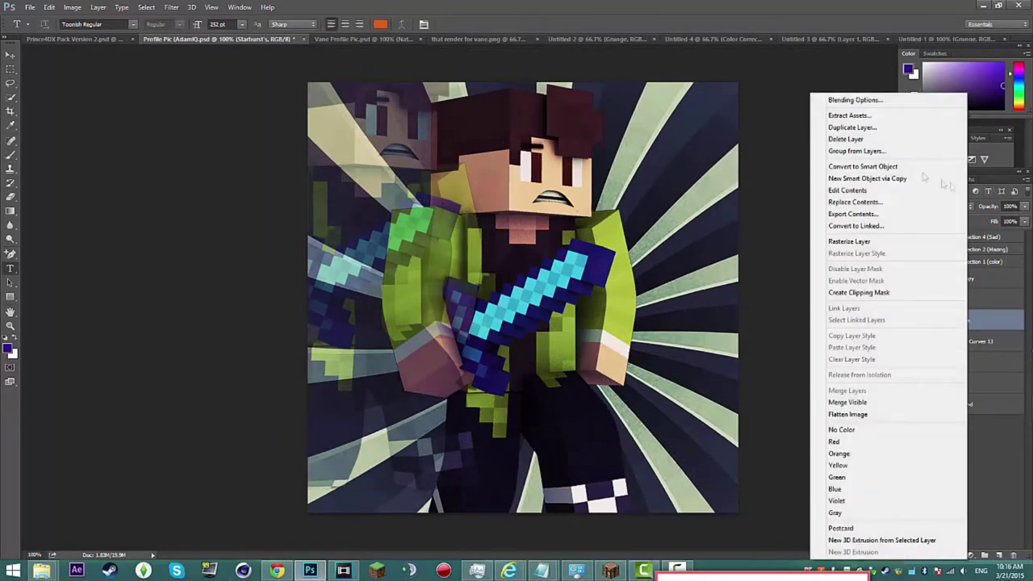
{"action": "left_click", "coordinate": [982, 208]}
{"action": "left_click", "coordinate": [938, 207]}
{"action": "left_click", "coordinate": [936, 313]}
{"action": "left_click", "coordinate": [938, 207]}
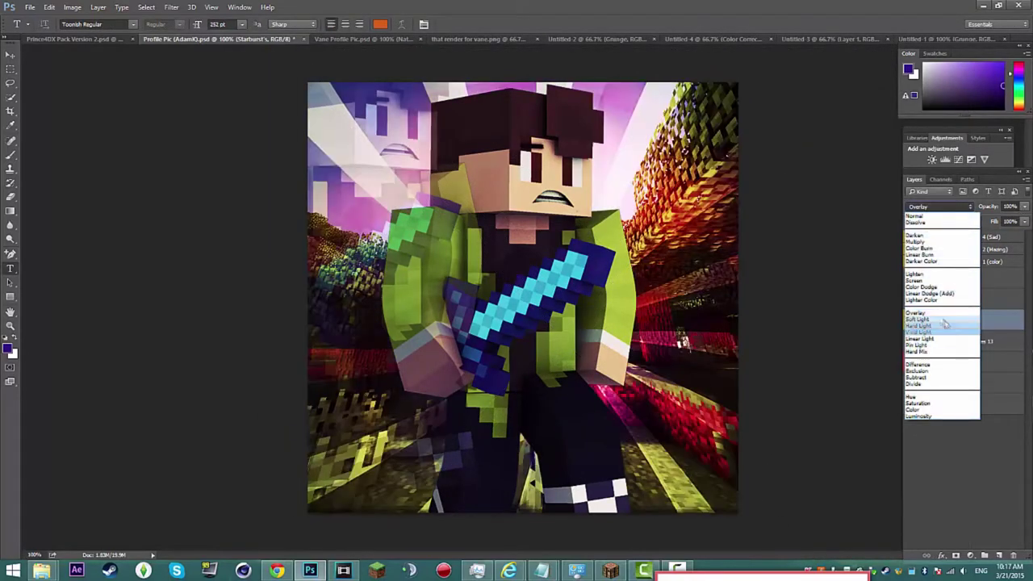
{"action": "left_click", "coordinate": [917, 319]}
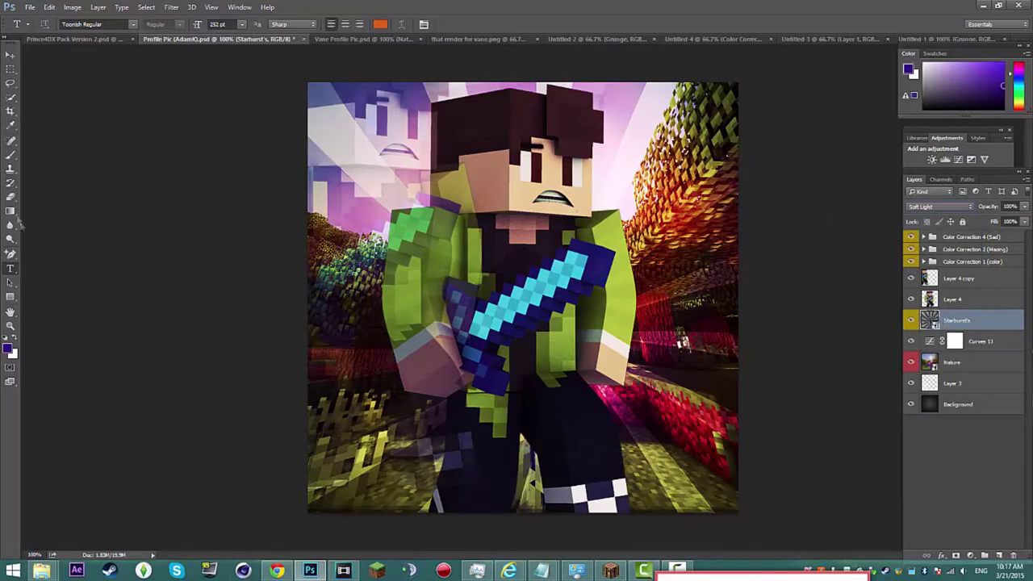
Fade the starburst's outer edges with a soft eraser of about 160 px and set the layer's blend mode to Overlay.
{"action": "key", "text": "e"}
{"action": "left_click", "coordinate": [54, 24]}
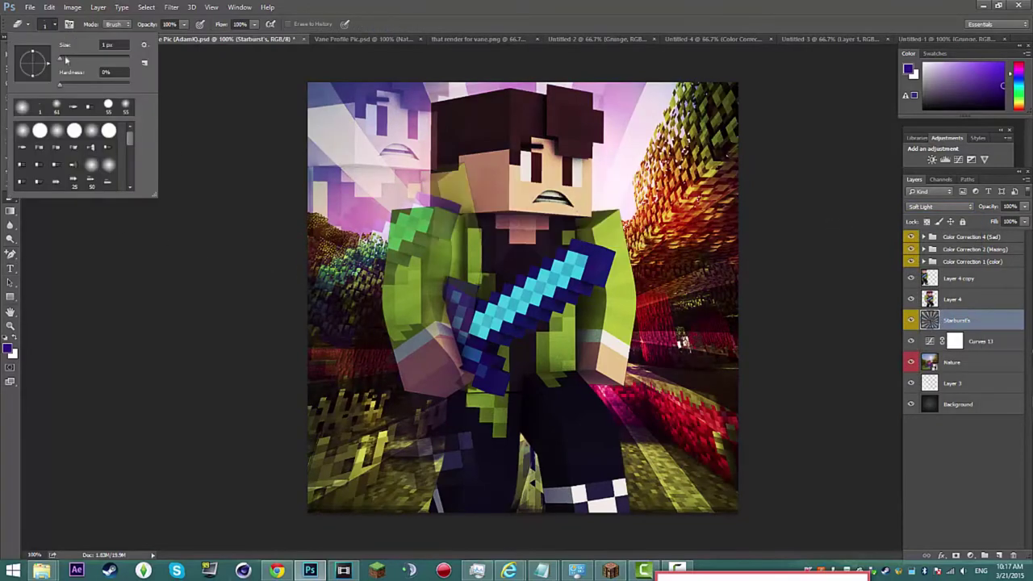
{"action": "left_click_drag", "start_coordinate": [400, 477], "coordinate": [337, 448]}
{"action": "left_click", "coordinate": [54, 27]}
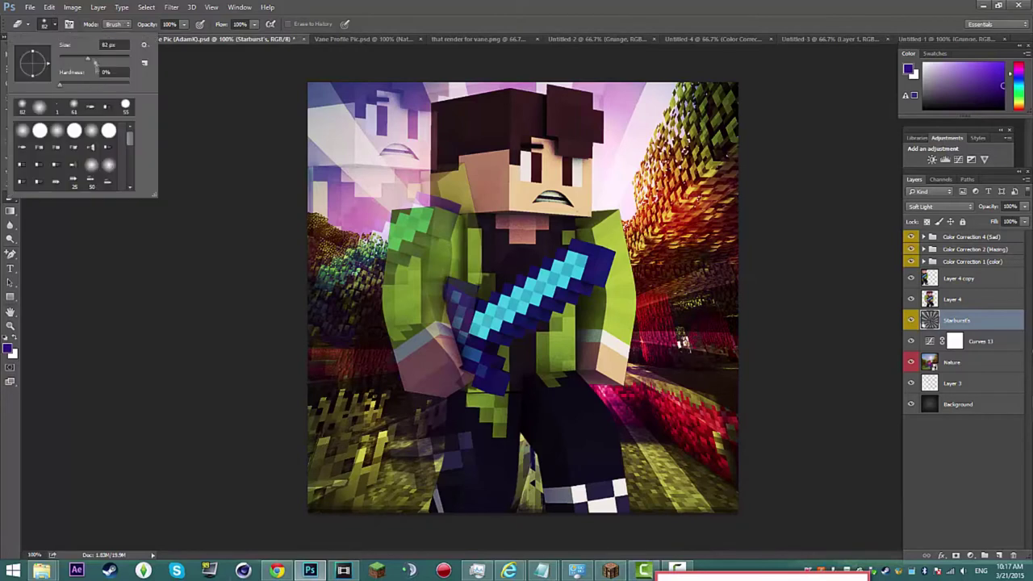
{"action": "left_click_drag", "start_coordinate": [90, 59], "coordinate": [94, 60]}
{"action": "left_click", "coordinate": [357, 476]}
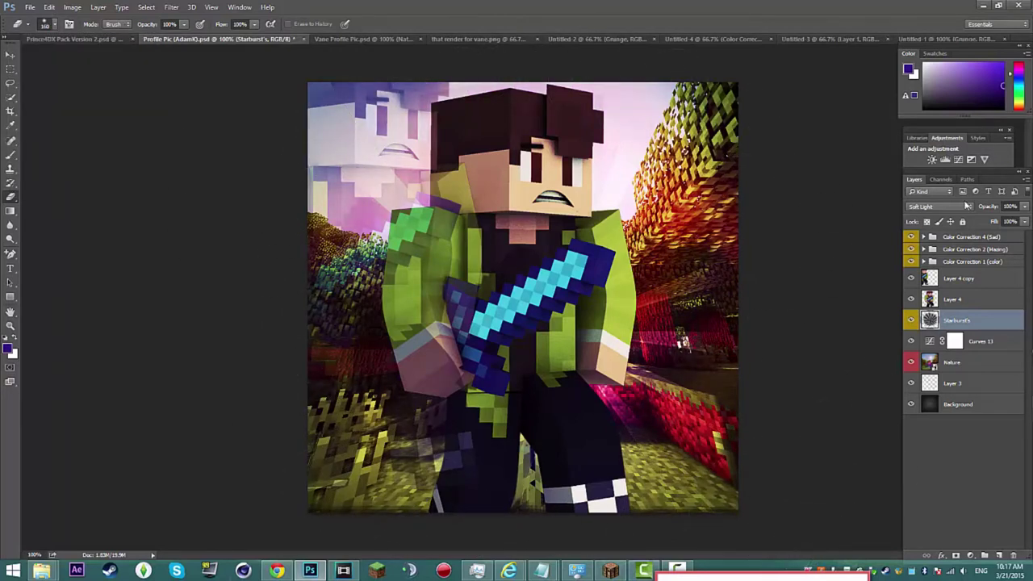
{"action": "left_click", "coordinate": [960, 207]}
{"action": "left_click", "coordinate": [912, 317]}
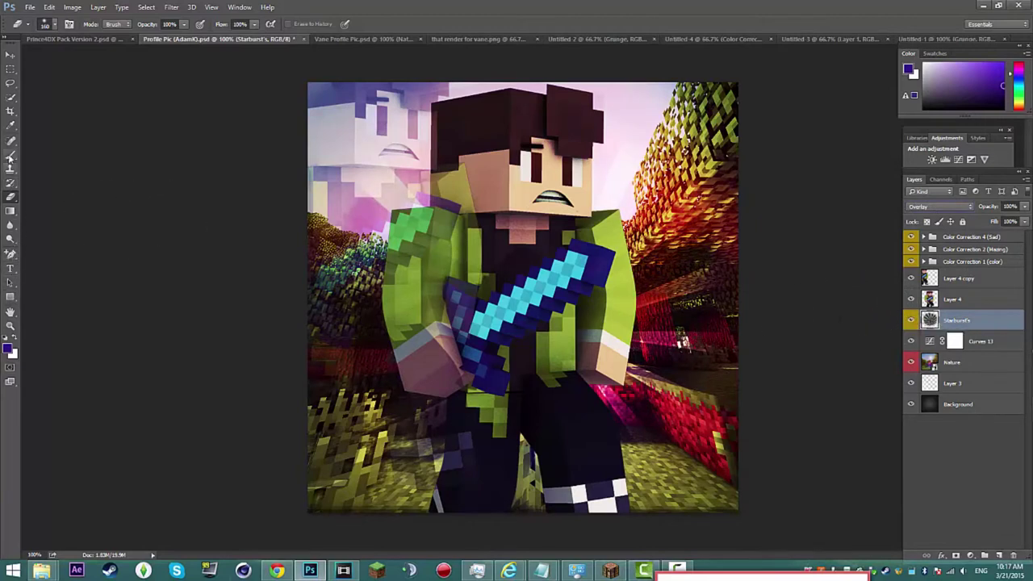
Try painting soft white highlights directly onto the character's arm on Layer 4.
{"action": "key", "text": "b"}
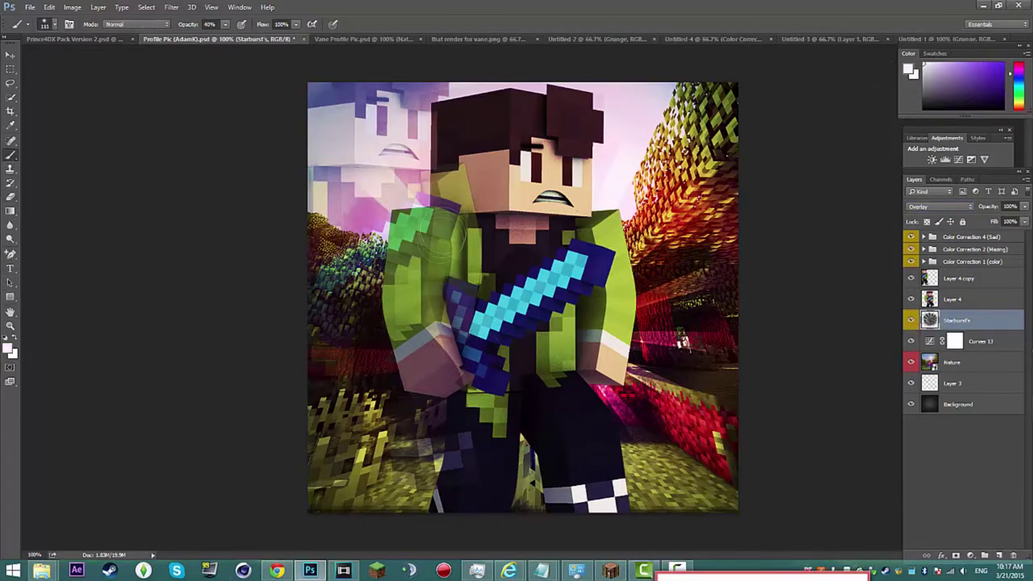
{"action": "left_click", "coordinate": [954, 299]}
{"action": "mouse_move", "coordinate": [452, 345]}
{"action": "left_mouse_down"}
{"action": "mouse_move", "coordinate": [449, 230]}
{"action": "mouse_move", "coordinate": [448, 247]}
{"action": "left_mouse_up"}
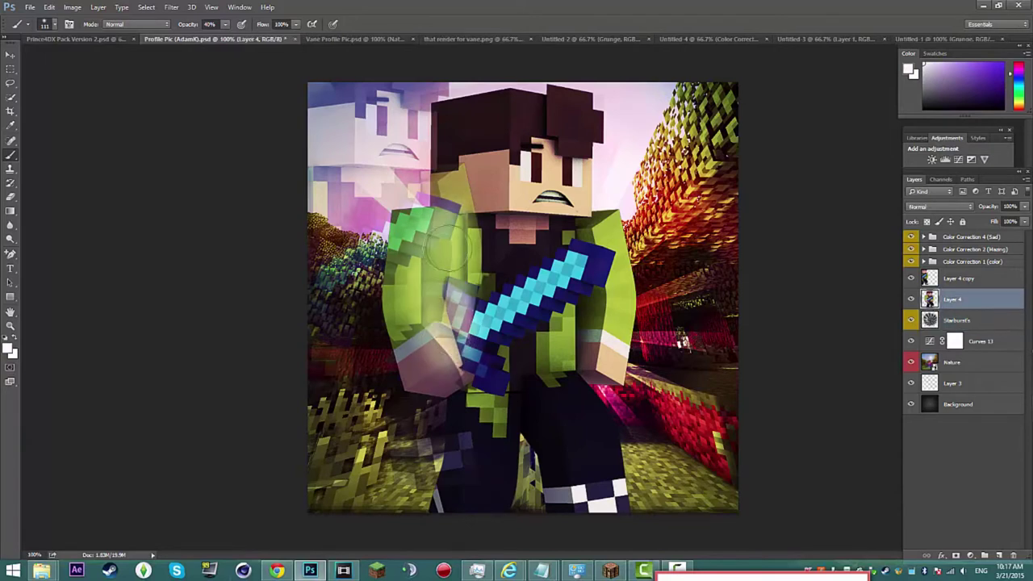
{"action": "key", "text": "ctrl+z"}
Add a new layer above Layer 4 and set its blend mode to Overlay.
{"action": "left_click", "coordinate": [999, 555]}
{"action": "left_click", "coordinate": [939, 207]}
{"action": "left_click", "coordinate": [924, 312]}
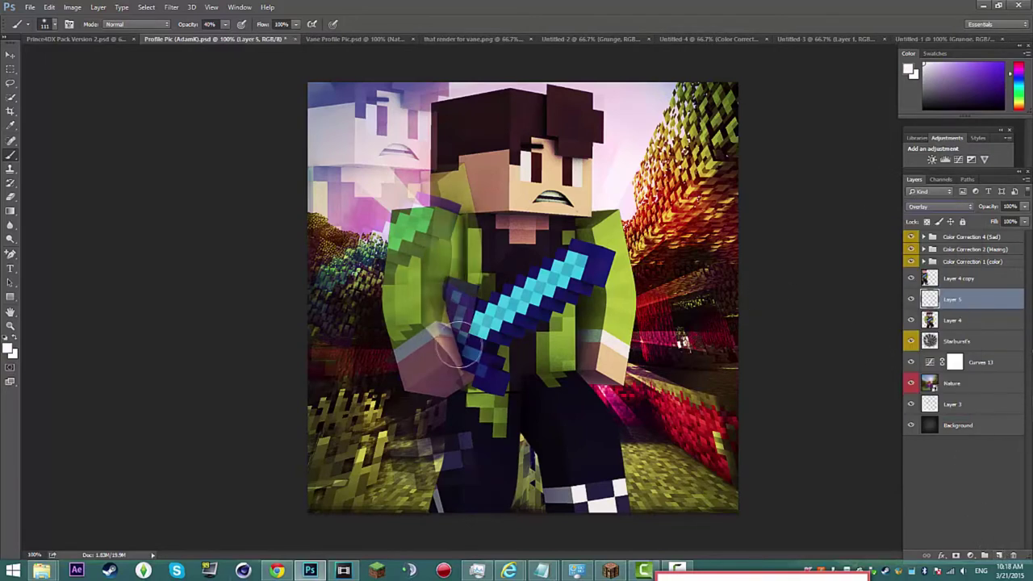
Paint soft white highlights over the character's arms, hands and side of the face on the new Overlay layer.
{"action": "mouse_move", "coordinate": [459, 347]}
{"action": "left_mouse_down"}
{"action": "mouse_move", "coordinate": [447, 296]}
{"action": "mouse_move", "coordinate": [579, 348]}
{"action": "mouse_move", "coordinate": [434, 331]}
{"action": "mouse_move", "coordinate": [410, 340]}
{"action": "mouse_move", "coordinate": [410, 220]}
{"action": "mouse_move", "coordinate": [420, 349]}
{"action": "left_mouse_up"}
{"action": "key", "text": "ctrl+z"}
{"action": "mouse_move", "coordinate": [605, 352]}
{"action": "left_mouse_down"}
{"action": "mouse_move", "coordinate": [612, 242]}
{"action": "mouse_move", "coordinate": [609, 355]}
{"action": "left_mouse_up"}
{"action": "left_click", "coordinate": [491, 181]}
{"action": "key", "text": "ctrl+z"}
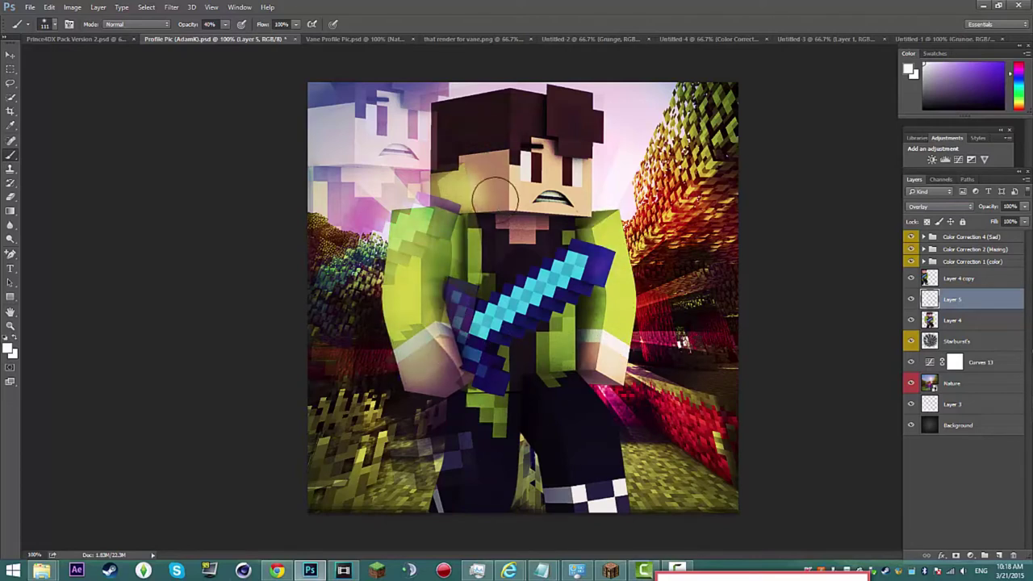
{"action": "left_click", "coordinate": [493, 184]}
{"action": "key", "text": "ctrl+z"}
{"action": "mouse_move", "coordinate": [494, 192]}
{"action": "left_mouse_down"}
{"action": "mouse_move", "coordinate": [431, 125]}
{"action": "mouse_move", "coordinate": [489, 136]}
{"action": "mouse_move", "coordinate": [495, 246]}
{"action": "mouse_move", "coordinate": [457, 205]}
{"action": "left_mouse_up"}
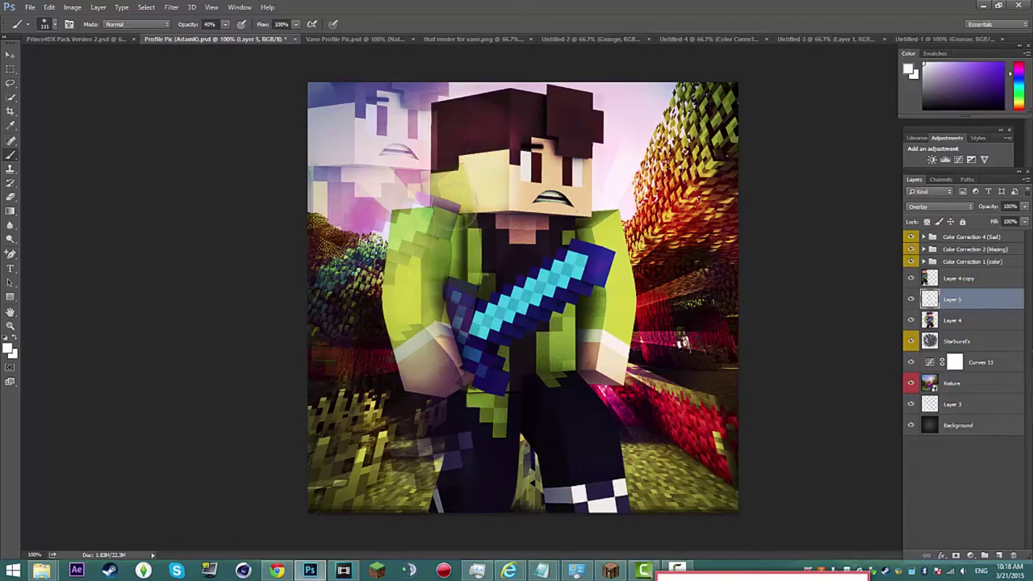
Paint soft black shadows on the character's inner arms, sword hilt and legs, and white highlights on the jacket front and neck.
{"action": "mouse_move", "coordinate": [581, 349]}
{"action": "left_mouse_down"}
{"action": "mouse_move", "coordinate": [591, 262]}
{"action": "mouse_move", "coordinate": [581, 356]}
{"action": "left_mouse_up"}
{"action": "mouse_move", "coordinate": [473, 368]}
{"action": "left_mouse_down"}
{"action": "mouse_move", "coordinate": [451, 298]}
{"action": "mouse_move", "coordinate": [453, 334]}
{"action": "left_mouse_up"}
{"action": "left_click_drag", "start_coordinate": [546, 437], "coordinate": [551, 509]}
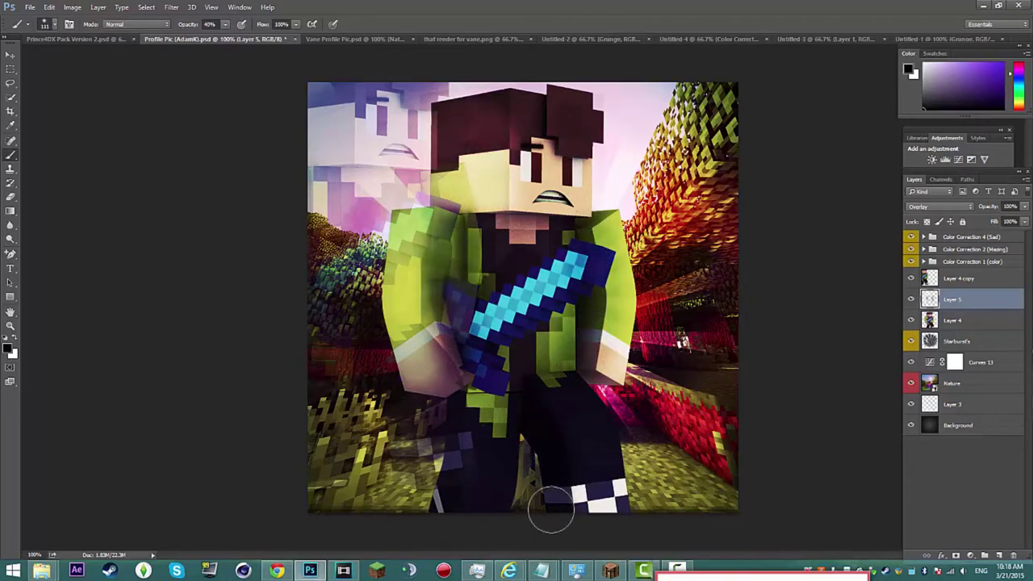
{"action": "mouse_move", "coordinate": [482, 449]}
{"action": "left_mouse_down"}
{"action": "mouse_move", "coordinate": [436, 486]}
{"action": "mouse_move", "coordinate": [428, 522]}
{"action": "left_mouse_up"}
{"action": "mouse_move", "coordinate": [605, 450]}
{"action": "left_mouse_down"}
{"action": "mouse_move", "coordinate": [583, 416]}
{"action": "mouse_move", "coordinate": [603, 489]}
{"action": "mouse_move", "coordinate": [554, 323]}
{"action": "mouse_move", "coordinate": [548, 238]}
{"action": "mouse_move", "coordinate": [503, 241]}
{"action": "mouse_move", "coordinate": [523, 353]}
{"action": "left_mouse_up"}
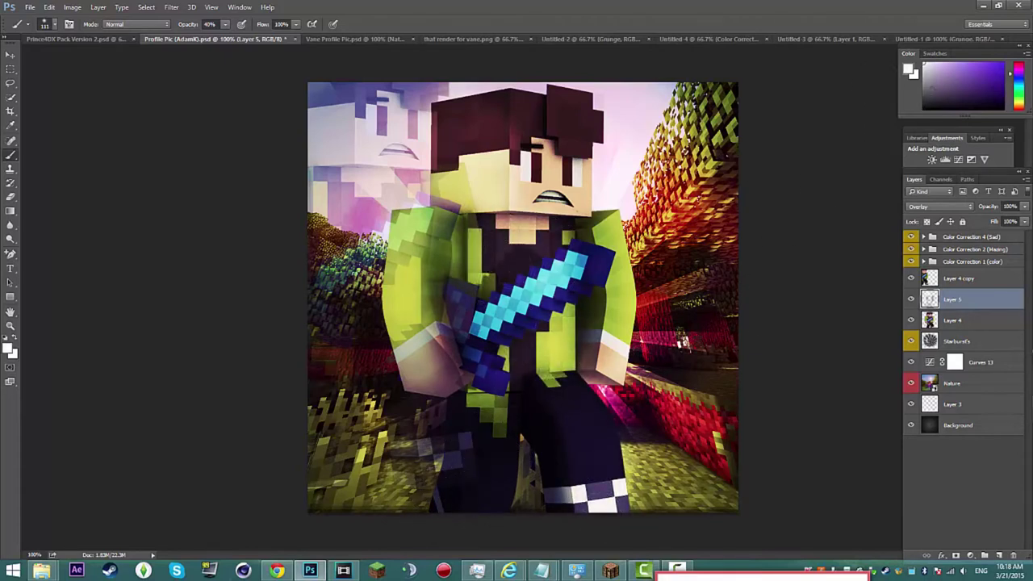
Paint soft pink-red color over the character and surrounding scenery on the Overlay Layer 5, and set the layer's opacity to 67%.
{"action": "left_click", "coordinate": [1018, 72]}
{"action": "mouse_move", "coordinate": [644, 324]}
{"action": "left_mouse_down"}
{"action": "mouse_move", "coordinate": [614, 281]}
{"action": "mouse_move", "coordinate": [684, 341]}
{"action": "mouse_move", "coordinate": [654, 411]}
{"action": "mouse_move", "coordinate": [727, 418]}
{"action": "left_mouse_up"}
{"action": "mouse_move", "coordinate": [764, 317]}
{"action": "left_mouse_down"}
{"action": "mouse_move", "coordinate": [665, 441]}
{"action": "mouse_move", "coordinate": [677, 432]}
{"action": "mouse_move", "coordinate": [613, 420]}
{"action": "left_mouse_up"}
{"action": "mouse_move", "coordinate": [620, 78]}
{"action": "left_mouse_down"}
{"action": "mouse_move", "coordinate": [410, 357]}
{"action": "mouse_move", "coordinate": [543, 358]}
{"action": "left_mouse_up"}
{"action": "key", "text": "ctrl+z"}
{"action": "left_click_drag", "start_coordinate": [490, 192], "coordinate": [485, 158]}
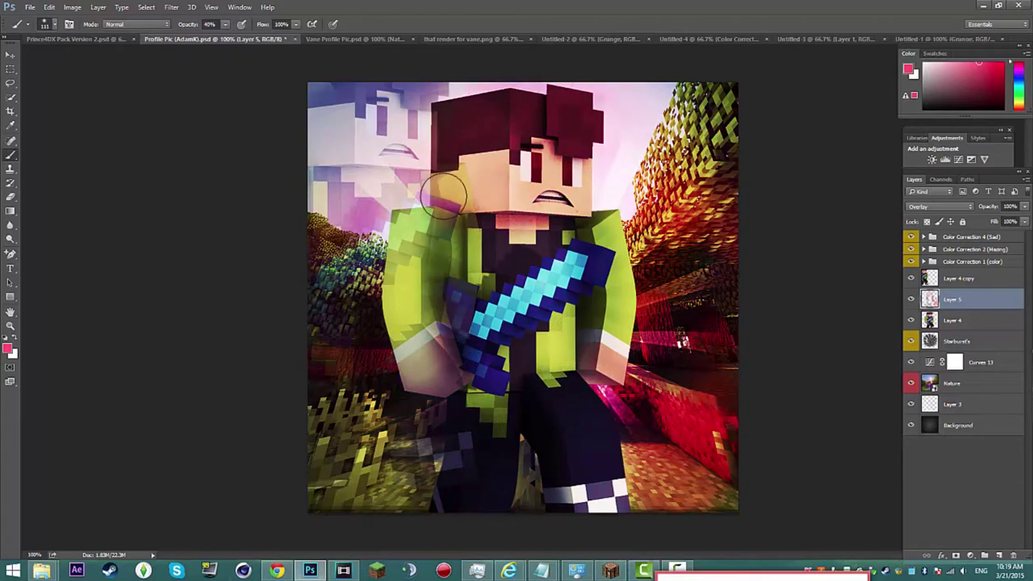
{"action": "mouse_move", "coordinate": [443, 193]}
{"action": "left_mouse_down"}
{"action": "mouse_move", "coordinate": [487, 198]}
{"action": "mouse_move", "coordinate": [548, 238]}
{"action": "mouse_move", "coordinate": [516, 388]}
{"action": "mouse_move", "coordinate": [487, 295]}
{"action": "mouse_move", "coordinate": [532, 392]}
{"action": "mouse_move", "coordinate": [604, 460]}
{"action": "mouse_move", "coordinate": [446, 510]}
{"action": "left_mouse_up"}
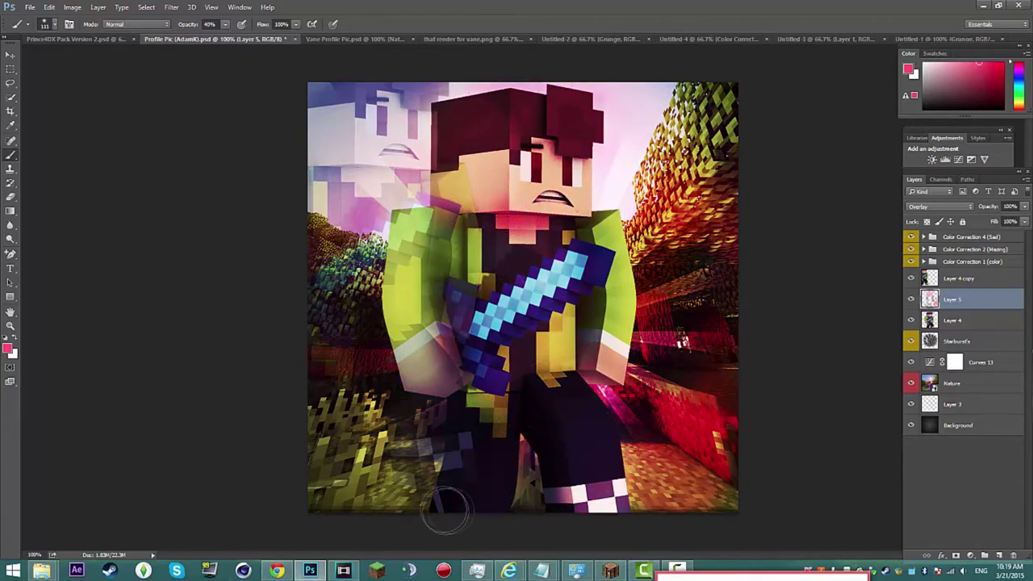
{"action": "mouse_move", "coordinate": [443, 380]}
{"action": "left_mouse_down"}
{"action": "mouse_move", "coordinate": [431, 234]}
{"action": "mouse_move", "coordinate": [504, 351]}
{"action": "mouse_move", "coordinate": [331, 355]}
{"action": "mouse_move", "coordinate": [347, 380]}
{"action": "left_mouse_up"}
{"action": "left_click", "coordinate": [959, 208]}
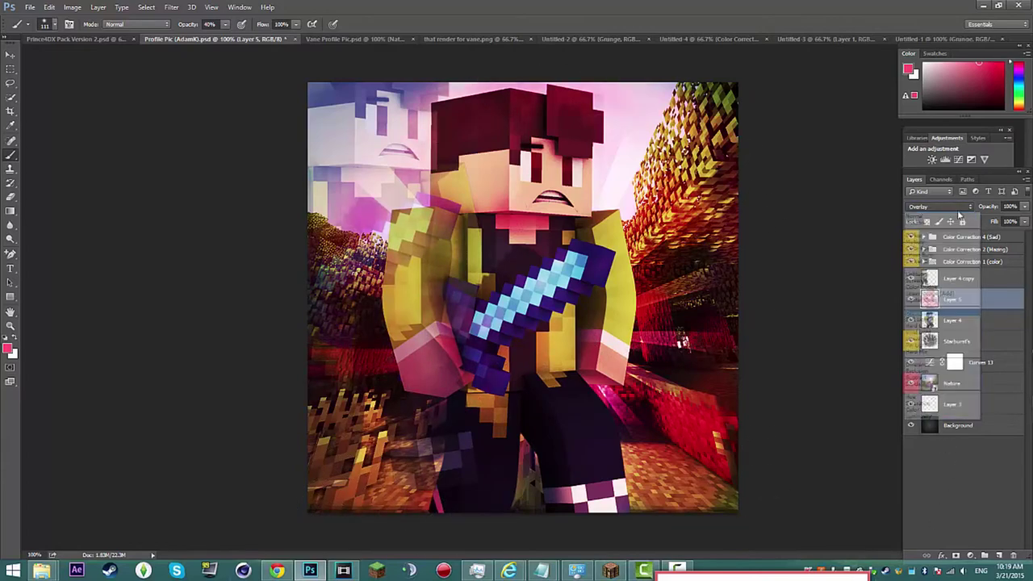
{"action": "left_click_drag", "start_coordinate": [1025, 207], "coordinate": [1007, 240]}
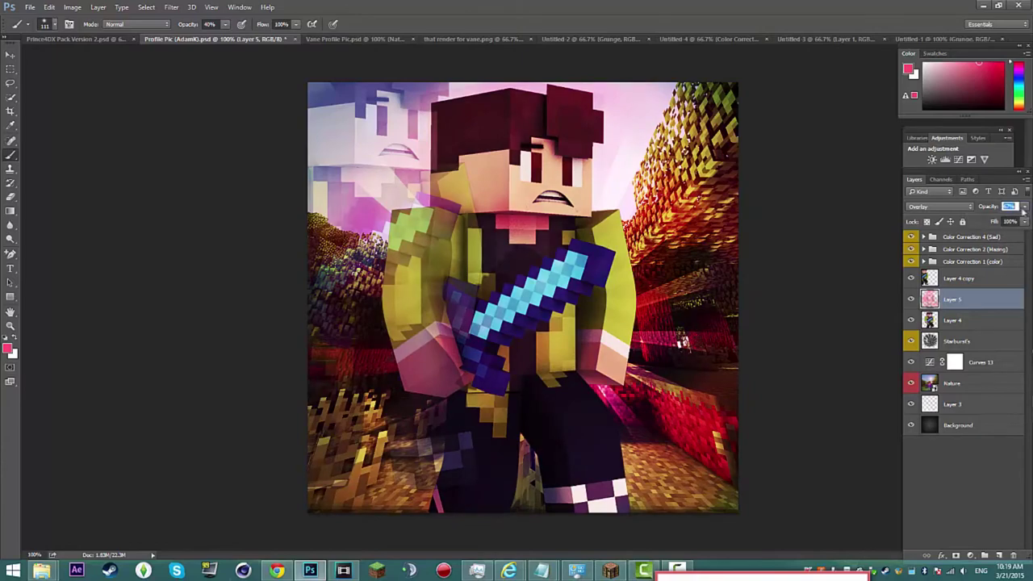
Duplicate the Grunge layer with the wooden VANE text from the Untitled-1 document into the profile picture document.
{"action": "left_click", "coordinate": [614, 38]}
{"action": "left_click", "coordinate": [684, 38]}
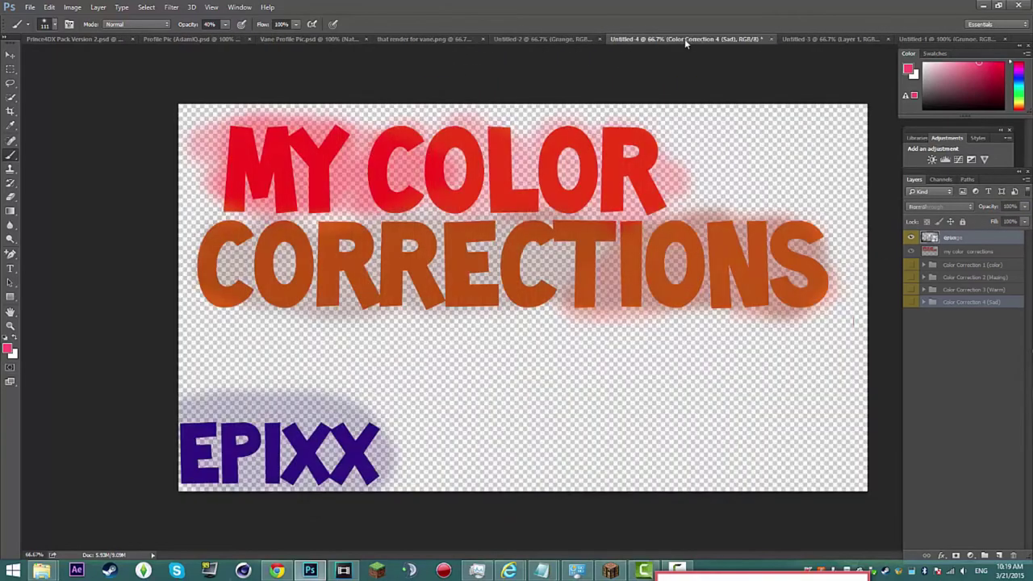
{"action": "left_click", "coordinate": [804, 40]}
{"action": "left_click", "coordinate": [952, 39]}
{"action": "right_click", "coordinate": [960, 246]}
{"action": "left_click", "coordinate": [878, 160]}
{"action": "left_click", "coordinate": [449, 257]}
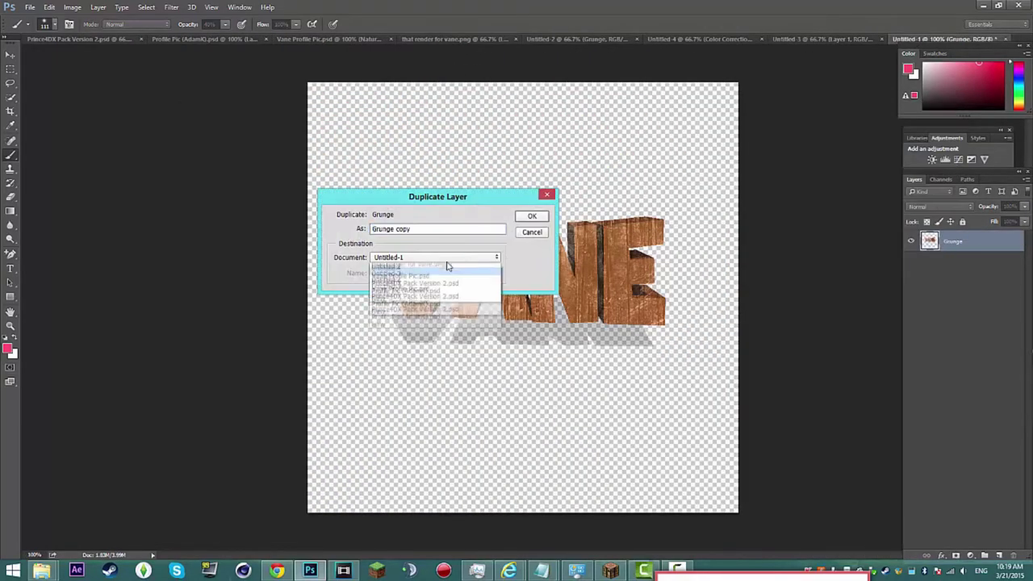
{"action": "left_click", "coordinate": [439, 319]}
{"action": "left_click", "coordinate": [532, 216]}
{"action": "left_click", "coordinate": [291, 39]}
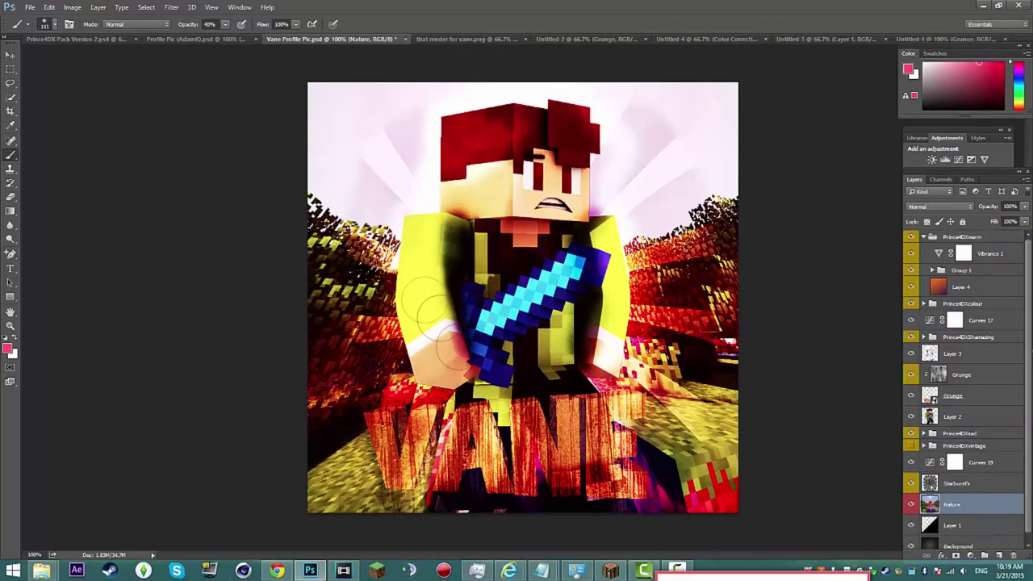
{"action": "left_click", "coordinate": [173, 41]}
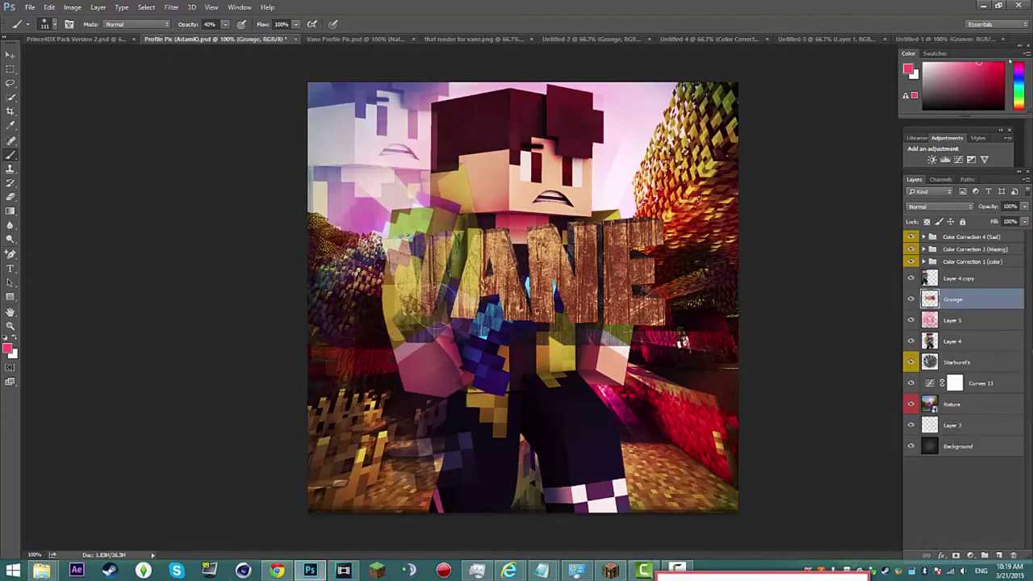
Move the VANE text down over the character's legs and slightly lower the Grunge layer's opacity.
{"action": "key", "text": "ctrl+t"}
{"action": "left_click_drag", "start_coordinate": [511, 266], "coordinate": [522, 436]}
{"action": "left_click_drag", "start_coordinate": [587, 441], "coordinate": [533, 451]}
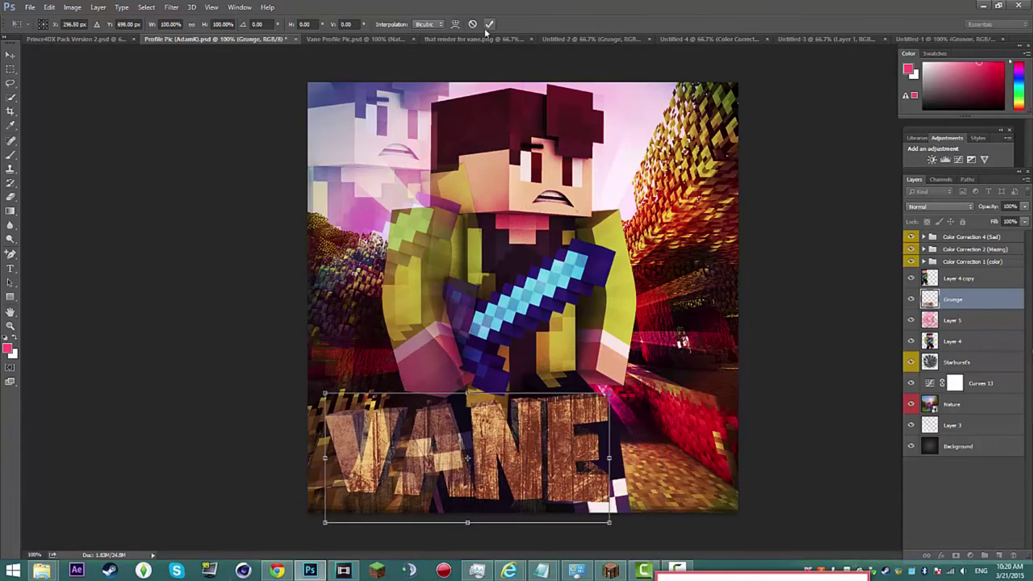
{"action": "left_click", "coordinate": [489, 25]}
{"action": "left_click", "coordinate": [1025, 208]}
{"action": "left_click_drag", "start_coordinate": [1025, 220], "coordinate": [1016, 223]}
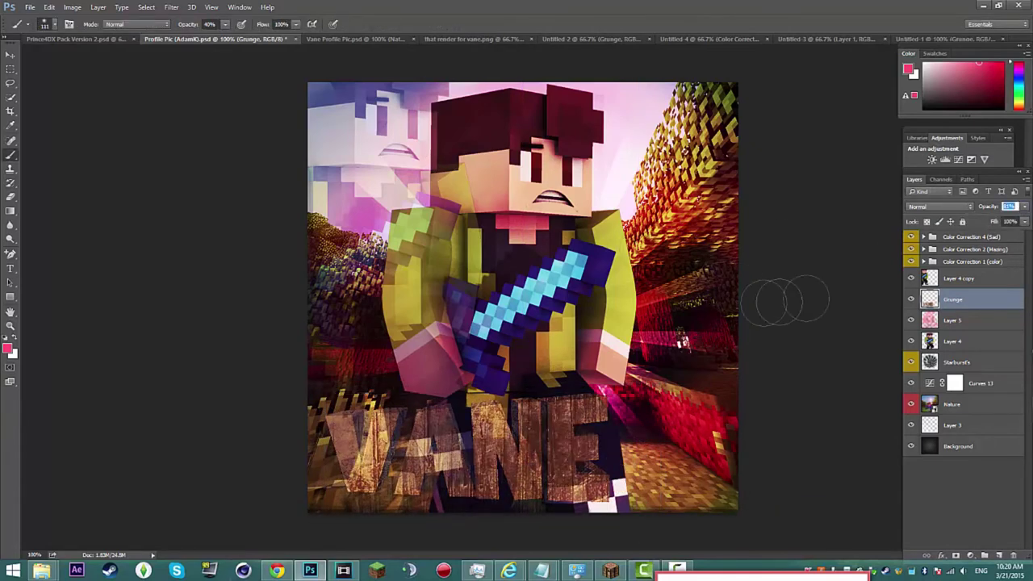
Try Layer 5 in Normal blend mode, return it to Overlay and set its opacity to 100%.
{"action": "left_click", "coordinate": [952, 320]}
{"action": "left_click", "coordinate": [940, 207]}
{"action": "left_click", "coordinate": [936, 305]}
{"action": "left_click", "coordinate": [940, 206]}
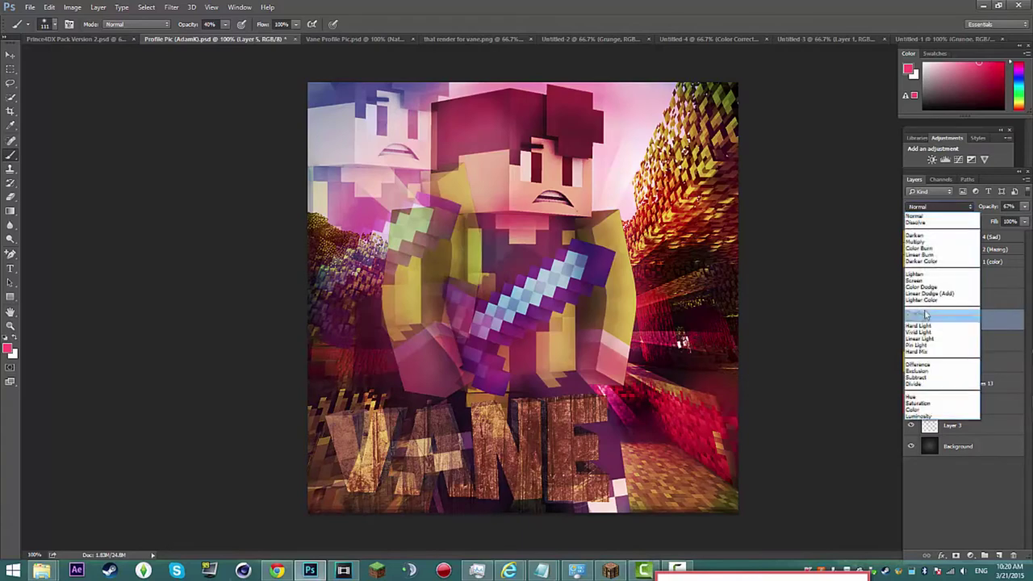
{"action": "left_click", "coordinate": [936, 296]}
{"action": "left_click_drag", "start_coordinate": [1025, 209], "coordinate": [1015, 213]}
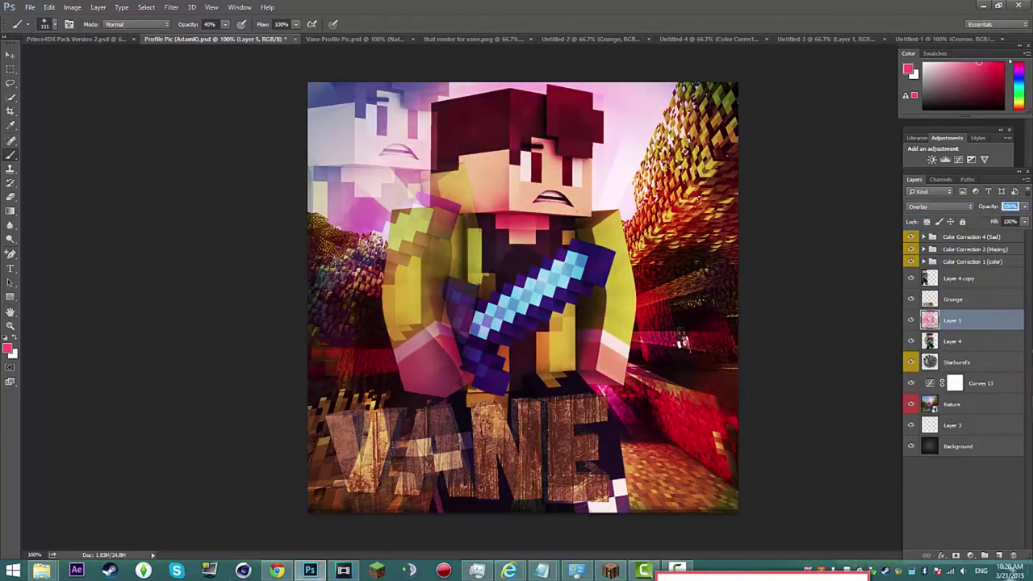
Add a Curves adjustment above Layer 5 and pull in the white point of its Red channel.
{"action": "left_click", "coordinate": [958, 159]}
{"action": "left_click", "coordinate": [130, 149]}
{"action": "left_click", "coordinate": [121, 159]}
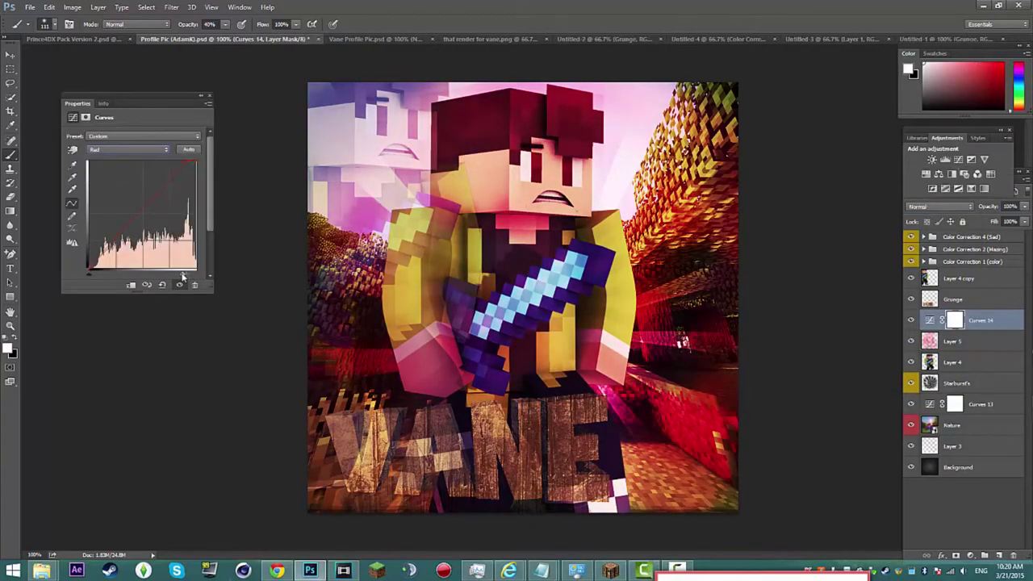
{"action": "left_click", "coordinate": [209, 95]}
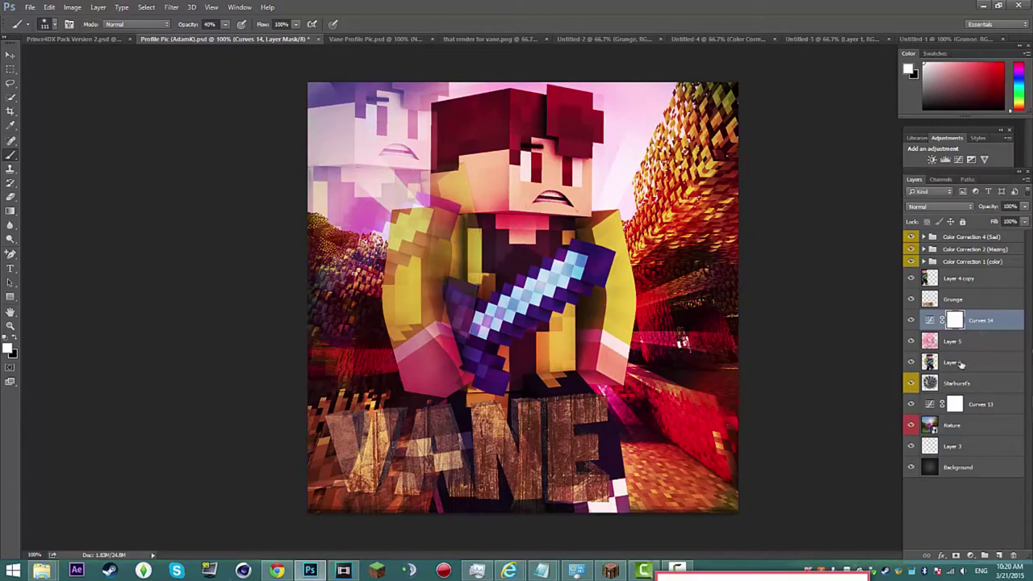
Move Layer 4 and Layer 5 above Curves 14, and clip Layer 5 to Layer 4 at 76% opacity.
{"action": "left_click_drag", "start_coordinate": [956, 363], "coordinate": [968, 320]}
{"action": "left_click_drag", "start_coordinate": [952, 362], "coordinate": [960, 321]}
{"action": "left_click_drag", "start_coordinate": [1013, 223], "coordinate": [1010, 223]}
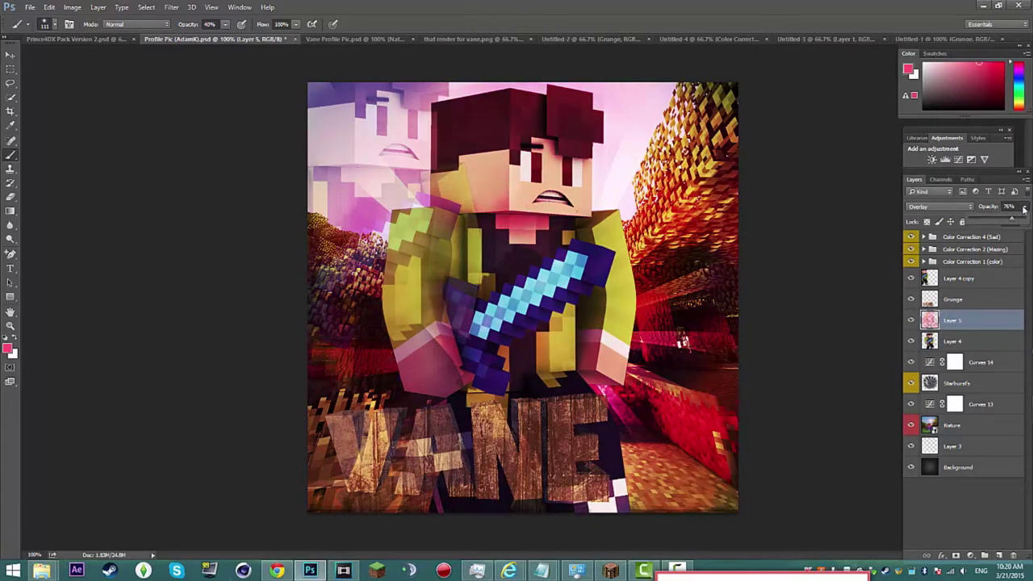
{"action": "left_click", "coordinate": [967, 332], "text": "alt"}
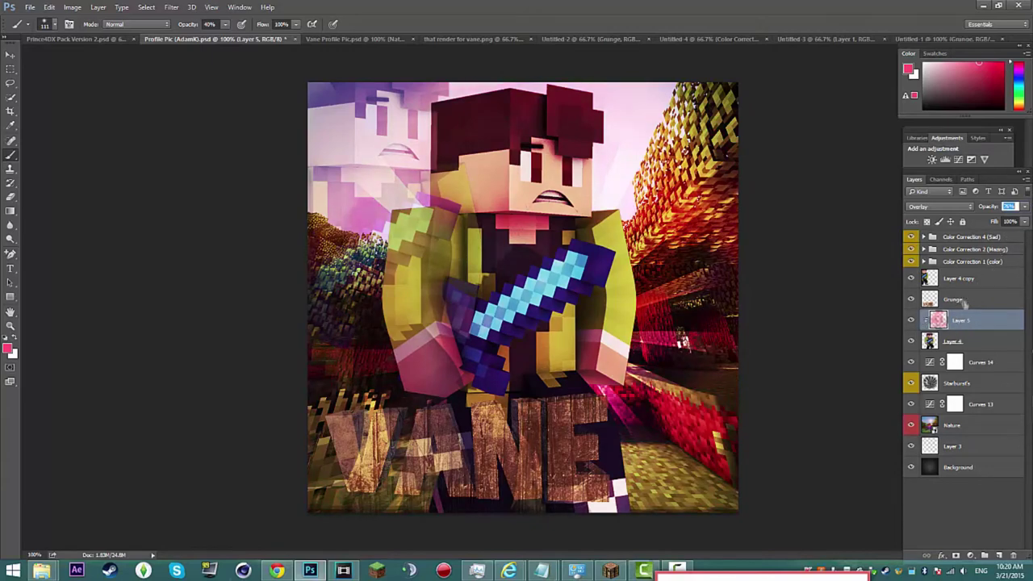
Move the Curves 14 adjustment above Layer 4 copy, directly beneath the Color Correction groups.
{"action": "left_click_drag", "start_coordinate": [968, 363], "coordinate": [1024, 208]}
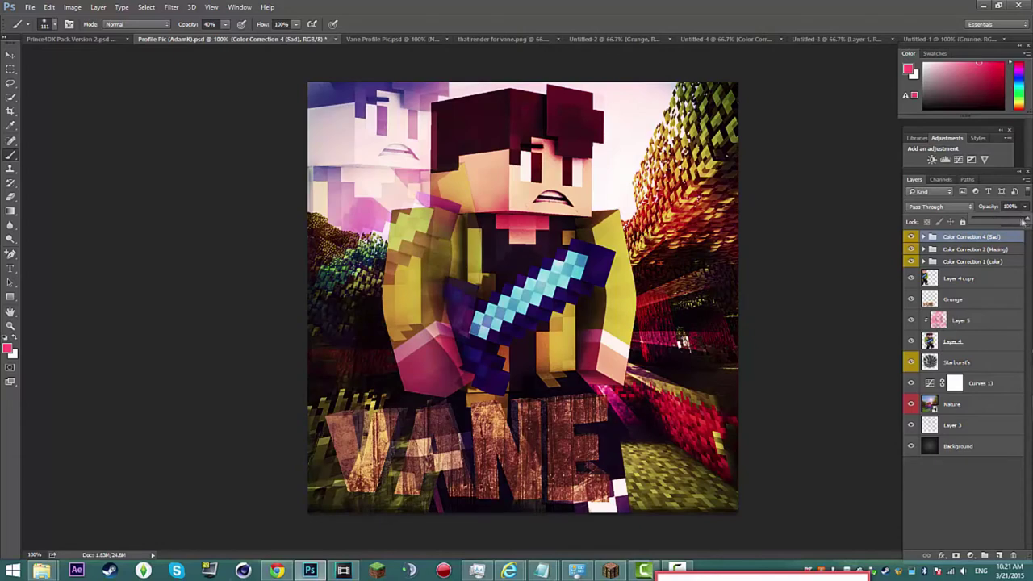
{"action": "left_click", "coordinate": [924, 237]}
{"action": "left_click_drag", "start_coordinate": [974, 387], "coordinate": [970, 416]}
{"action": "left_click", "coordinate": [996, 407]}
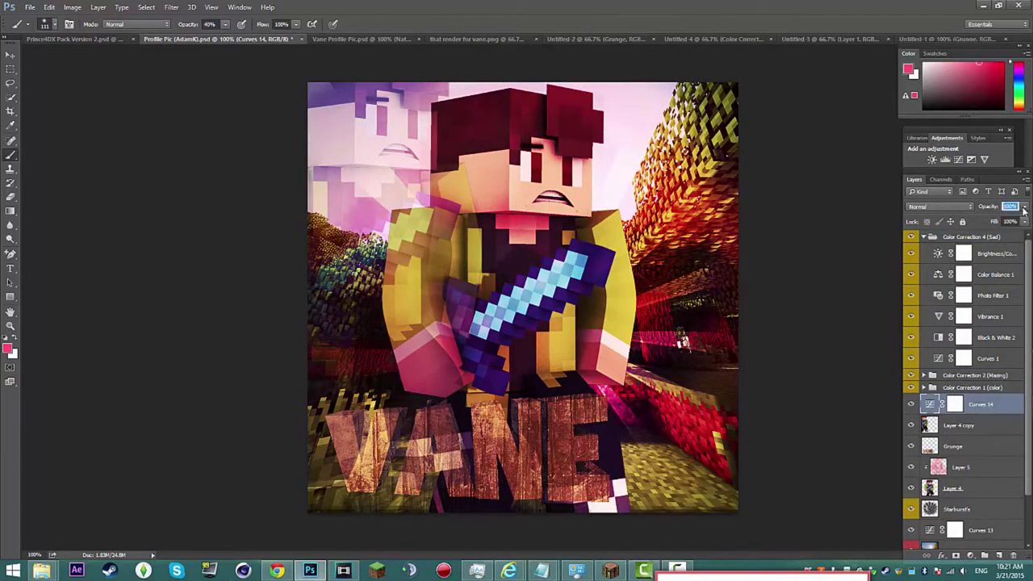
{"action": "left_click", "coordinate": [924, 235]}
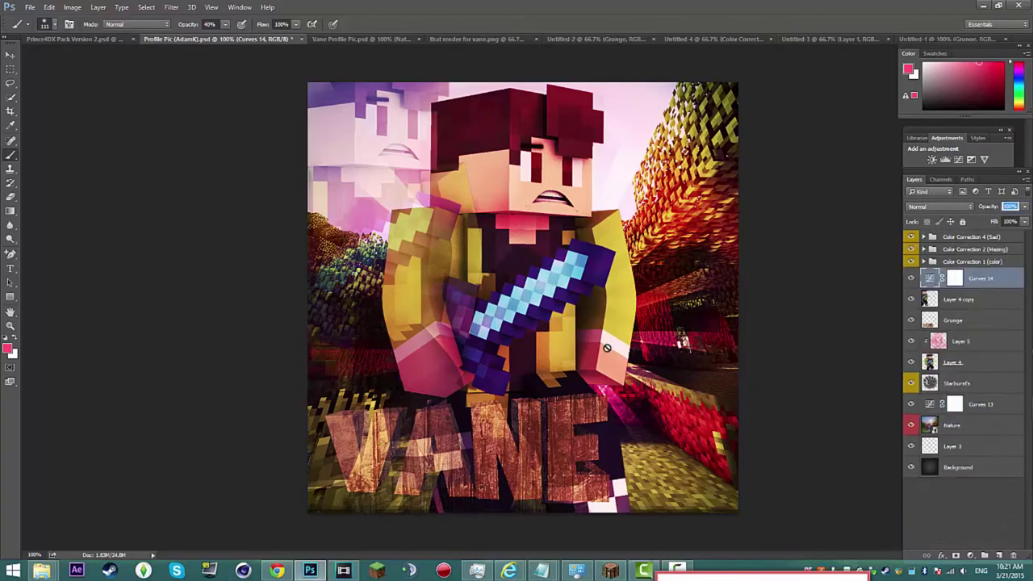
{"action": "left_click", "coordinate": [760, 365]}
{"action": "key", "text": "Return"}
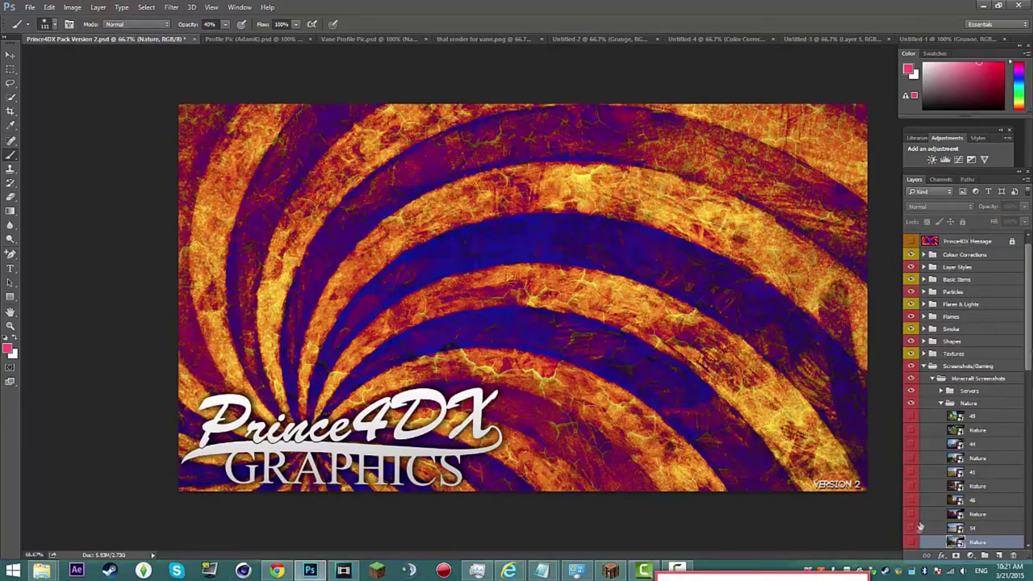
In the Prince4DX Pack document, preview the Abstract textures in the Textures group and show the blue glass-shard one.
{"action": "left_click", "coordinate": [924, 364]}
{"action": "left_click", "coordinate": [924, 364]}
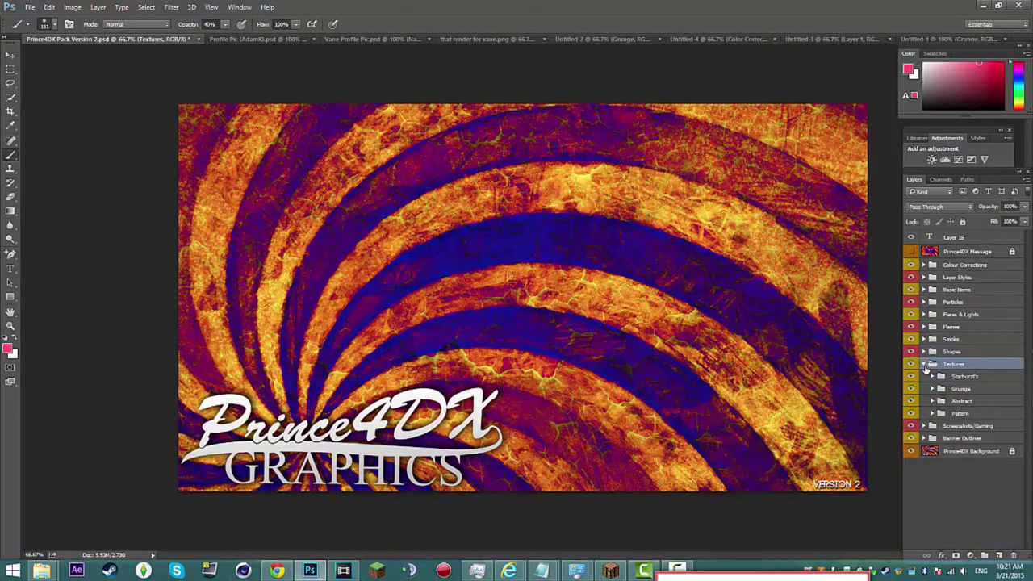
{"action": "left_click", "coordinate": [960, 388]}
{"action": "left_click", "coordinate": [941, 388]}
{"action": "left_click", "coordinate": [912, 402]}
{"action": "left_click", "coordinate": [912, 416]}
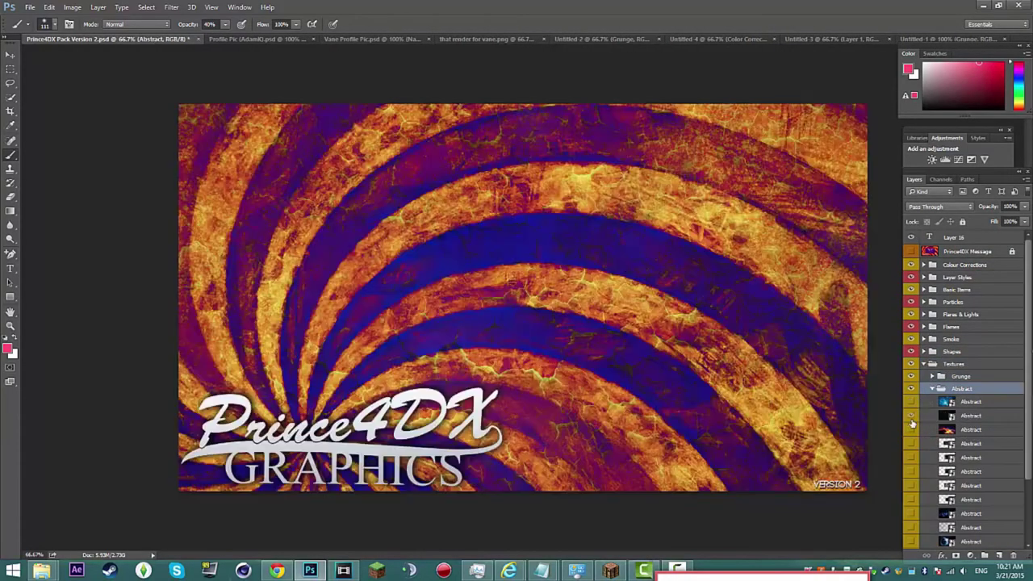
{"action": "left_click", "coordinate": [912, 415]}
{"action": "left_click", "coordinate": [912, 430]}
{"action": "left_click", "coordinate": [912, 430]}
{"action": "left_click", "coordinate": [912, 443]}
Duplicate the blue glass-shard Abstract layer into the profile picture document.
{"action": "right_click", "coordinate": [984, 446]}
{"action": "left_click", "coordinate": [875, 128]}
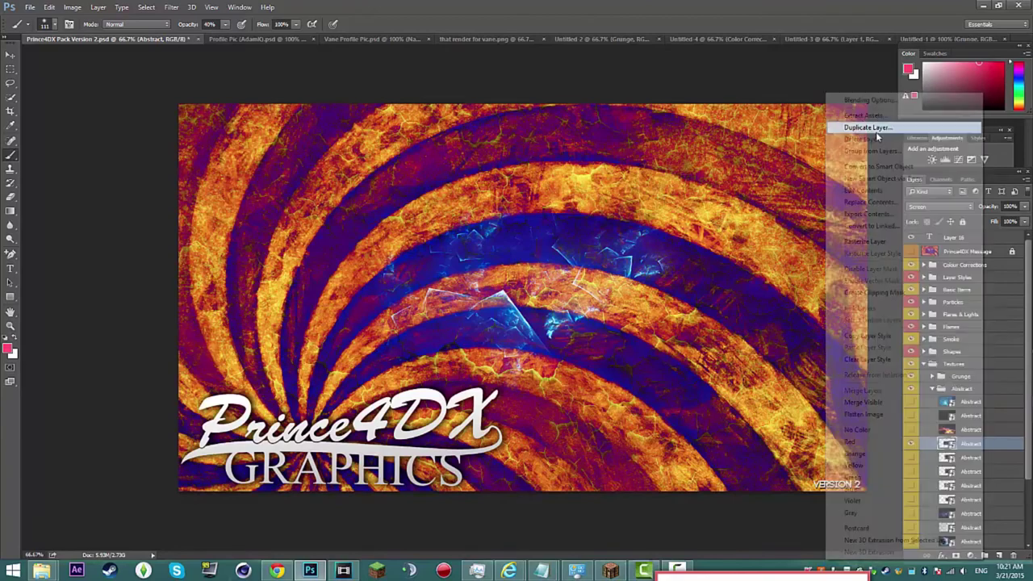
{"action": "left_click", "coordinate": [453, 257]}
{"action": "left_click", "coordinate": [443, 321]}
{"action": "left_click", "coordinate": [531, 216]}
{"action": "left_click", "coordinate": [270, 40]}
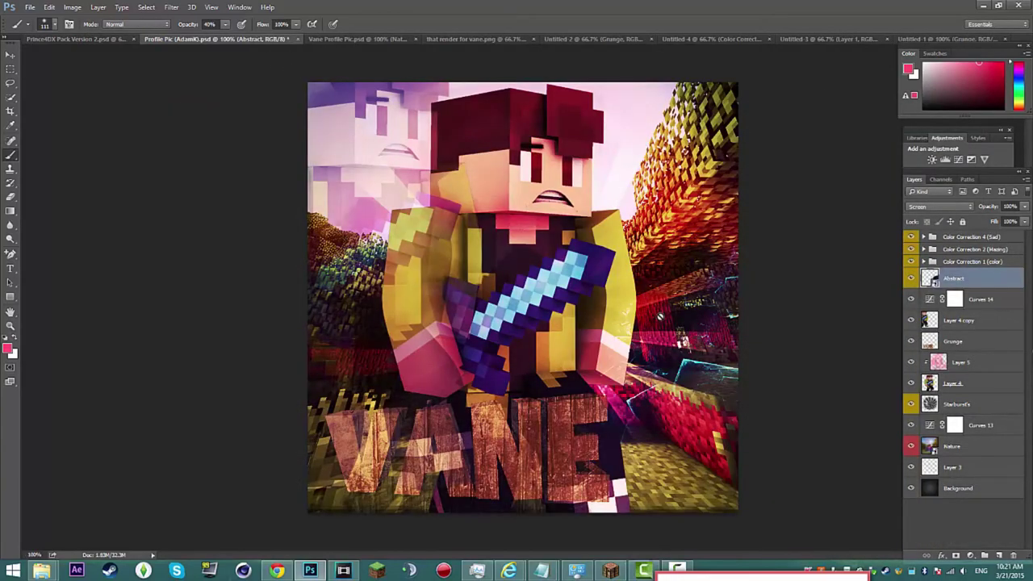
Scale the Abstract shard texture up to about 179% and move it over the character's face and sword arm.
{"action": "right_click", "coordinate": [660, 315]}
{"action": "left_click", "coordinate": [11, 70]}
{"action": "key", "text": "ctrl+t"}
{"action": "left_click_drag", "start_coordinate": [583, 228], "coordinate": [444, 146]}
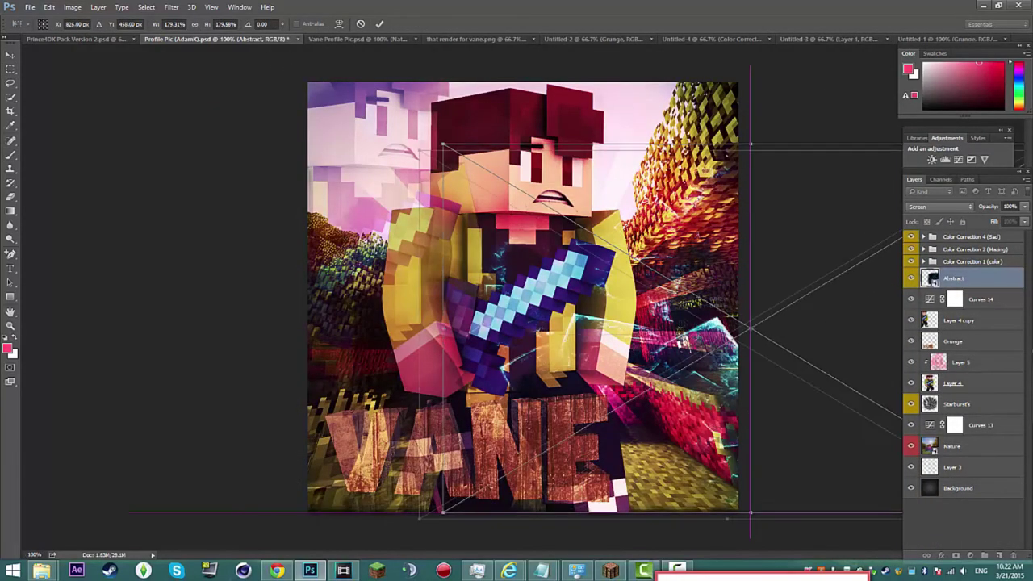
{"action": "left_click_drag", "start_coordinate": [706, 295], "coordinate": [378, 208]}
{"action": "left_click", "coordinate": [380, 24]}
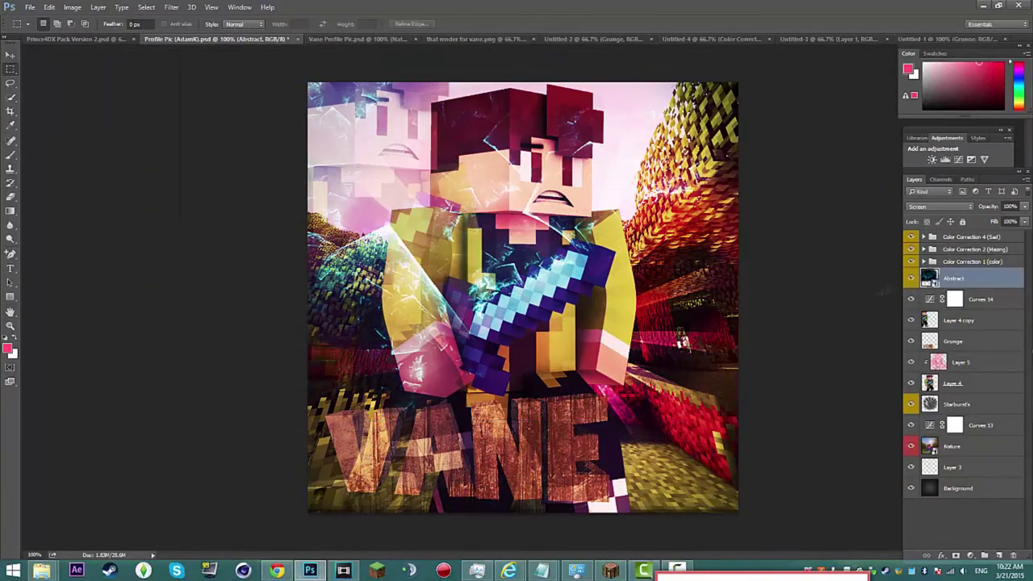
Duplicate the Abstract layer and move the copy across to the trees at the right of the picture.
{"action": "right_click", "coordinate": [965, 278]}
{"action": "left_click", "coordinate": [856, 128]}
{"action": "key", "text": "Return"}
{"action": "key", "text": "ctrl+t"}
{"action": "left_click_drag", "start_coordinate": [468, 234], "coordinate": [754, 247]}
{"action": "left_click", "coordinate": [380, 24]}
Make a second copy of the shard texture and place it over the VANE text along the picture's lower edge.
{"action": "right_click", "coordinate": [972, 279]}
{"action": "left_click", "coordinate": [857, 127]}
{"action": "key", "text": "Return"}
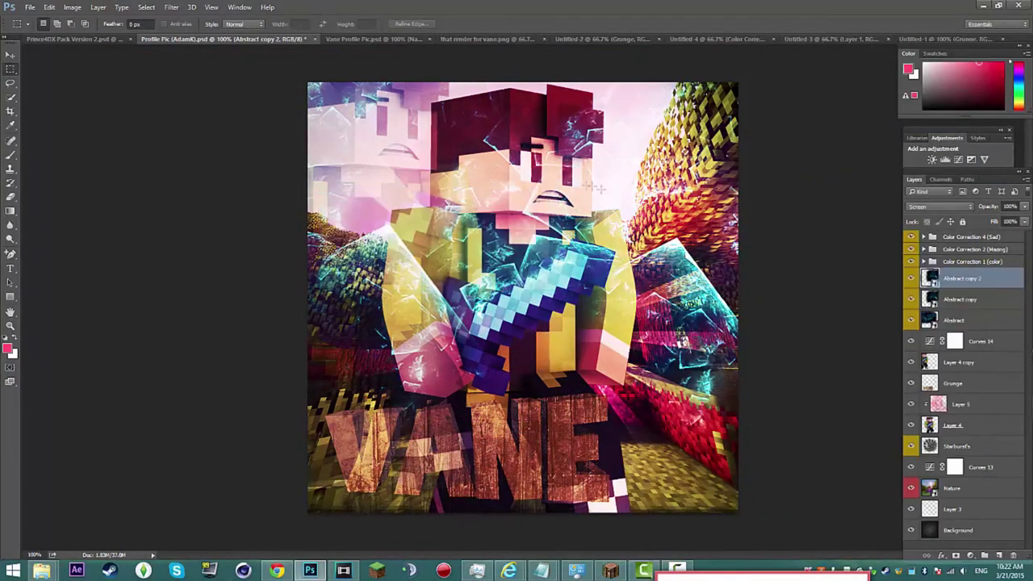
{"action": "key", "text": "ctrl+t"}
{"action": "left_click_drag", "start_coordinate": [609, 267], "coordinate": [360, 453]}
{"action": "left_click", "coordinate": [380, 25]}
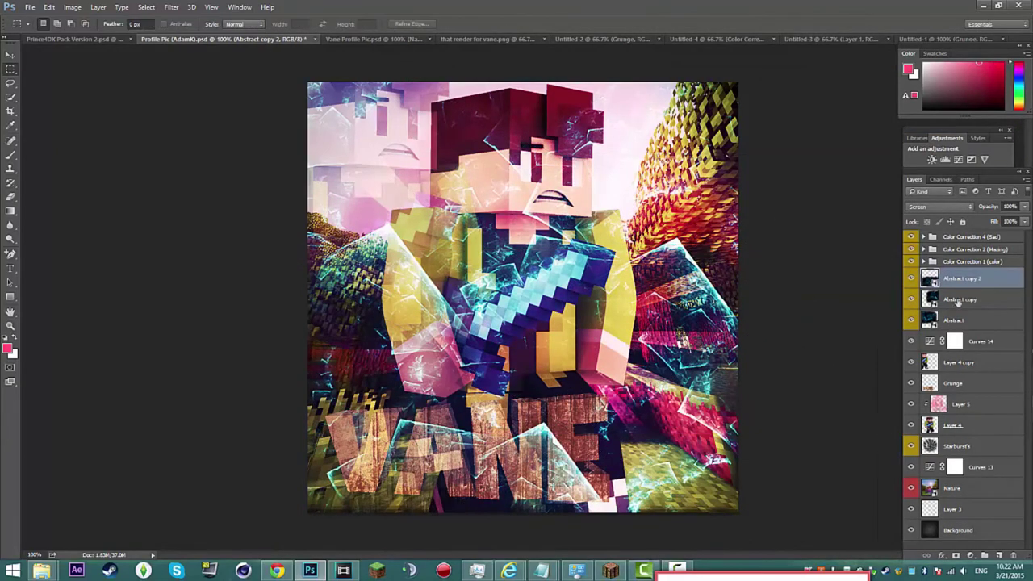
Move the three Abstract layers beneath Curves 13, directly above Nature, and rasterize them.
{"action": "left_click", "coordinate": [958, 301], "text": "ctrl"}
{"action": "left_click", "coordinate": [960, 320], "text": "ctrl"}
{"action": "left_click_drag", "start_coordinate": [960, 320], "coordinate": [989, 482]}
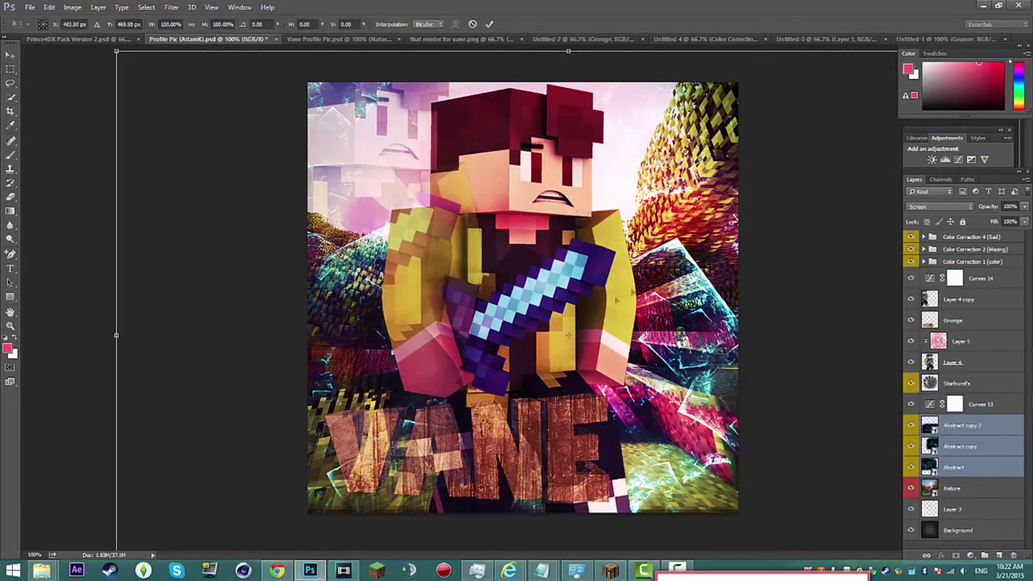
{"action": "right_click", "coordinate": [960, 466]}
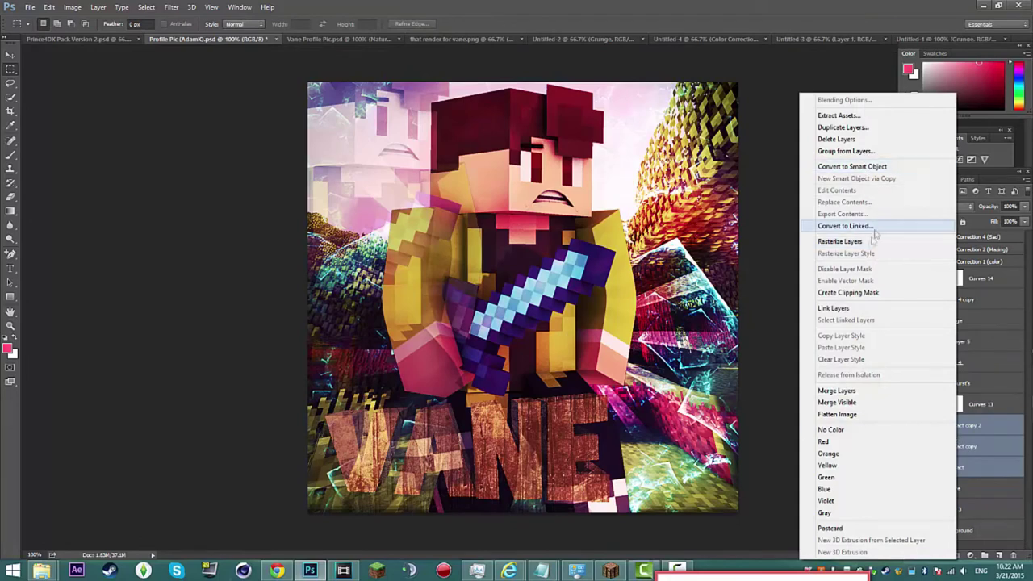
{"action": "left_click", "coordinate": [965, 446]}
{"action": "right_click", "coordinate": [967, 448]}
{"action": "left_click", "coordinate": [966, 448]}
Shift the hue of the Abstract copy layer from blue to red with Hue/Saturation.
{"action": "key", "text": "ctrl+u"}
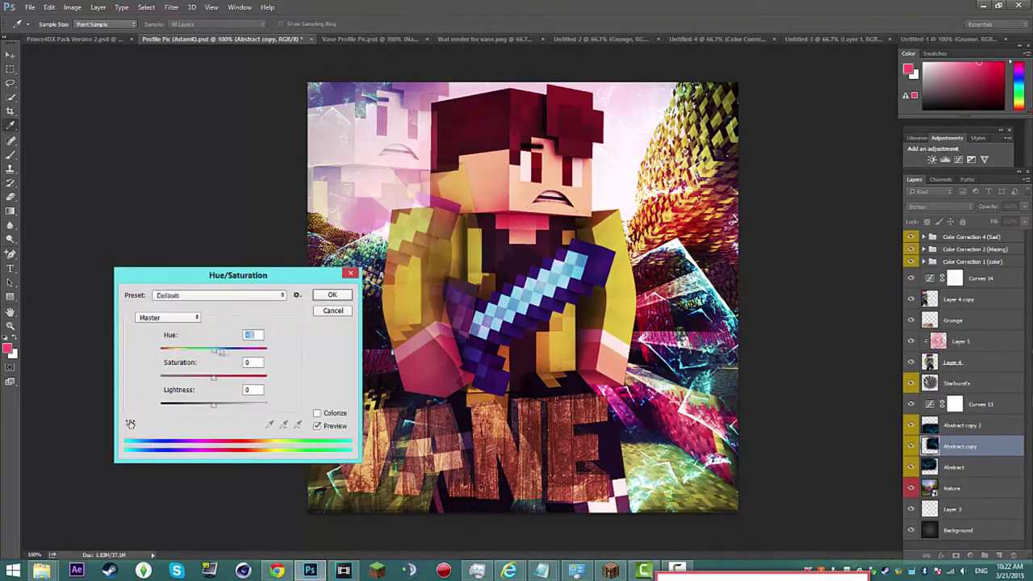
{"action": "left_click_drag", "start_coordinate": [214, 350], "coordinate": [368, 364]}
{"action": "key", "text": "Return"}
{"action": "left_click_drag", "start_coordinate": [265, 354], "coordinate": [261, 355]}
Shift the hue of the Abstract copy 2 layer to red with Hue/Saturation.
{"action": "left_click", "coordinate": [942, 428]}
{"action": "key", "text": "ctrl+u"}
{"action": "key", "text": "shift+Up"}
{"action": "key", "text": "shift+Up"}
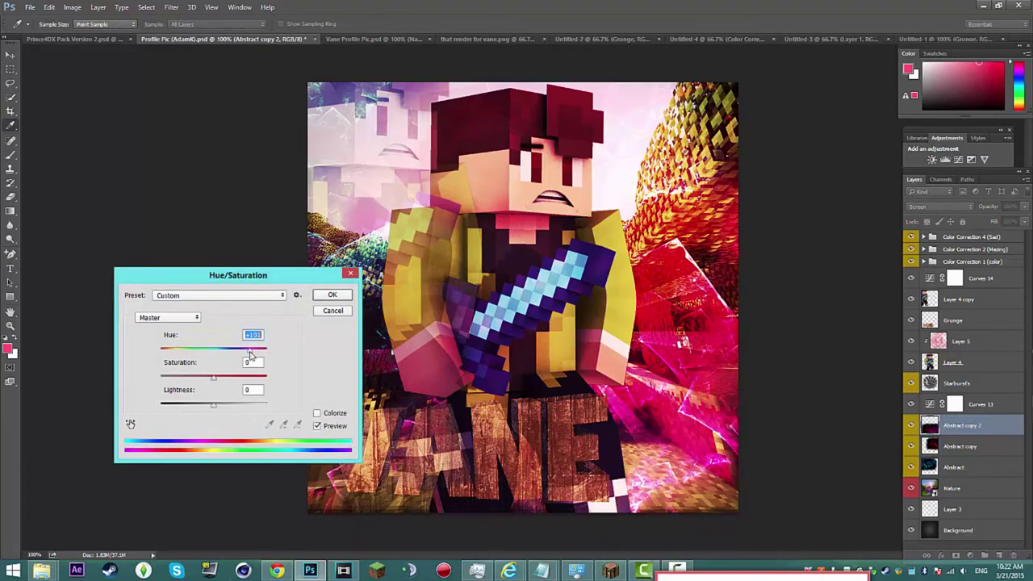
{"action": "left_click", "coordinate": [337, 298]}
Shift the hue of the original Abstract layer to red with Hue/Saturation.
{"action": "left_click", "coordinate": [995, 469]}
{"action": "key", "text": "ctrl+u"}
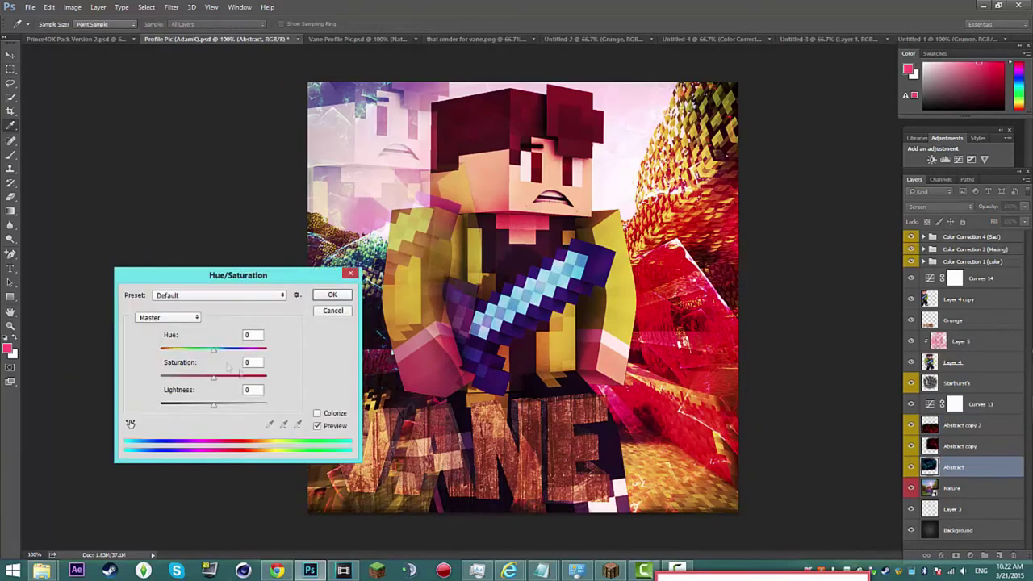
{"action": "left_click_drag", "start_coordinate": [214, 351], "coordinate": [295, 354]}
{"action": "left_click", "coordinate": [334, 297]}
Move the Abstract copy 2 shards up from the ground to the upper part of the picture.
{"action": "left_click", "coordinate": [962, 426]}
{"action": "key", "text": "ctrl+t"}
{"action": "left_click_drag", "start_coordinate": [646, 369], "coordinate": [621, 109]}
{"action": "left_click", "coordinate": [490, 24]}
Move the Abstract copy shards down and to the left, partly behind the character.
{"action": "left_click", "coordinate": [972, 450]}
{"action": "key", "text": "ctrl+t"}
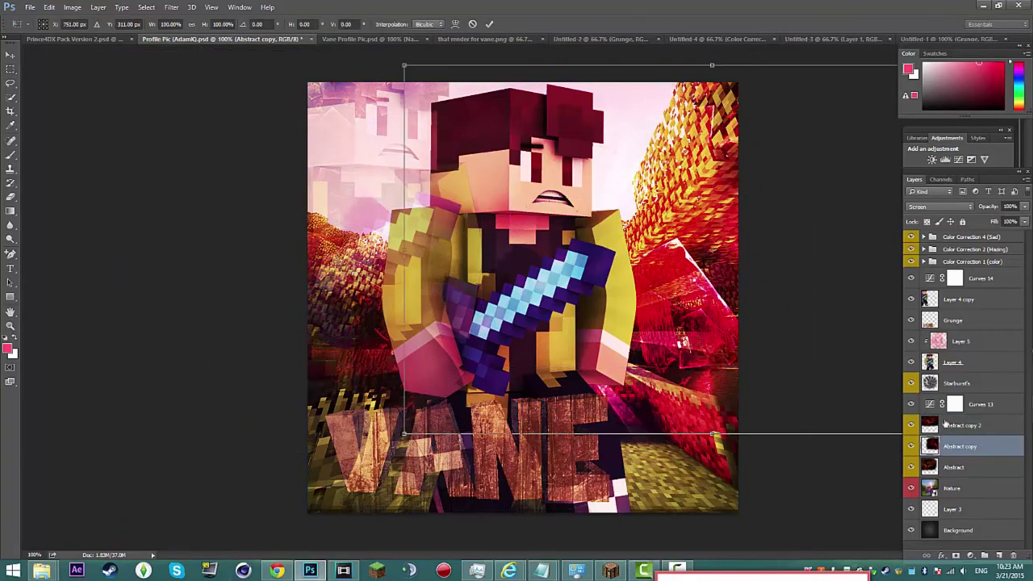
{"action": "left_click_drag", "start_coordinate": [763, 291], "coordinate": [715, 339]}
{"action": "key", "text": "Return"}
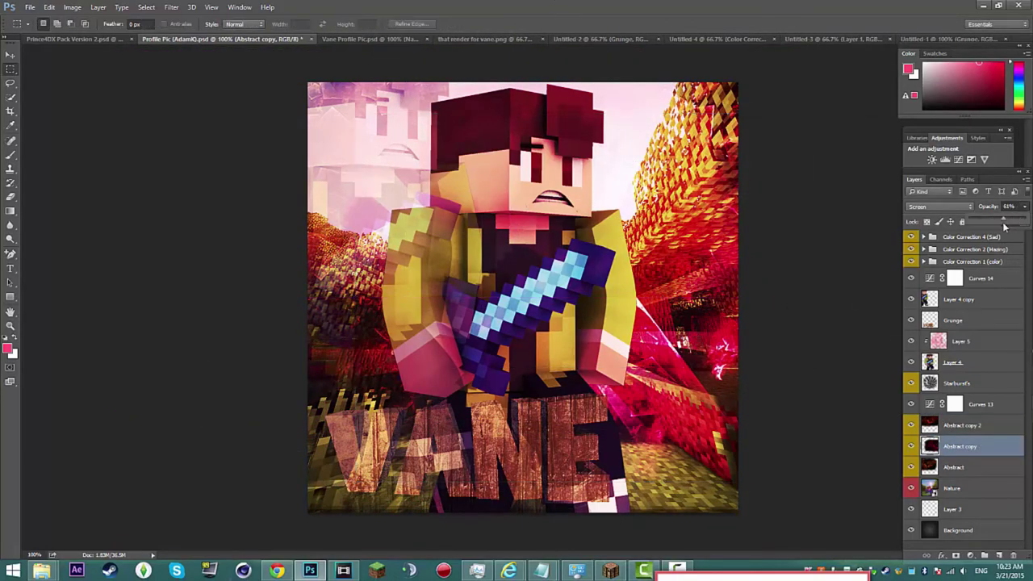
Switch to the Prince4DX Pack Version 2 document and preview several of its lower Abstract textures one at a time.
{"action": "left_click", "coordinate": [111, 40]}
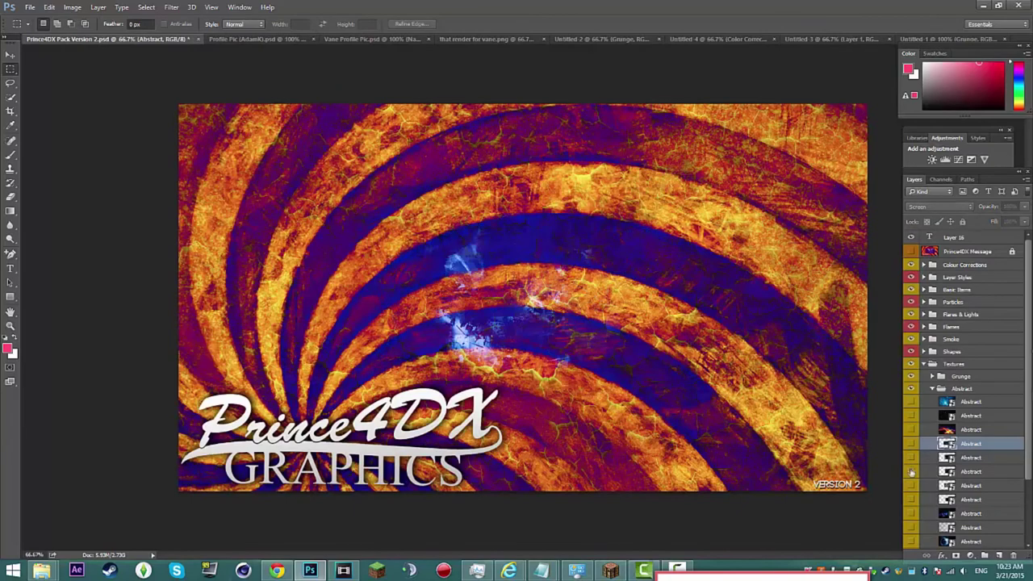
{"action": "left_click", "coordinate": [912, 514]}
{"action": "left_click", "coordinate": [912, 514]}
{"action": "left_click", "coordinate": [912, 527]}
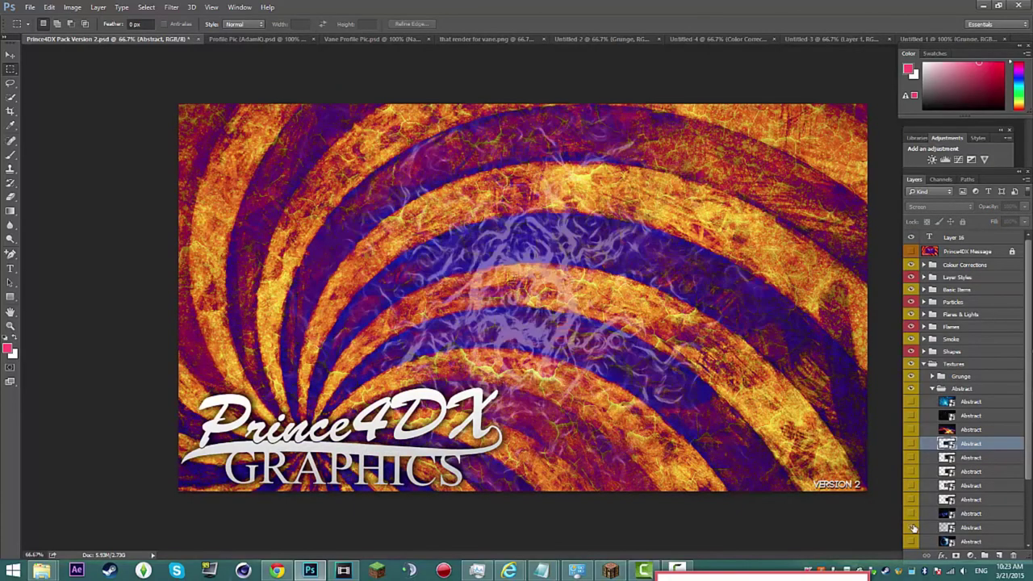
{"action": "left_click", "coordinate": [911, 528]}
{"action": "left_click", "coordinate": [912, 542]}
{"action": "left_click", "coordinate": [922, 528]}
{"action": "left_click", "coordinate": [911, 528]}
Expand the Textured Patterns group within the pack's Pattern textures and show the fourth pattern layer.
{"action": "left_click", "coordinate": [932, 374]}
{"action": "left_click", "coordinate": [939, 401]}
{"action": "left_click", "coordinate": [932, 401]}
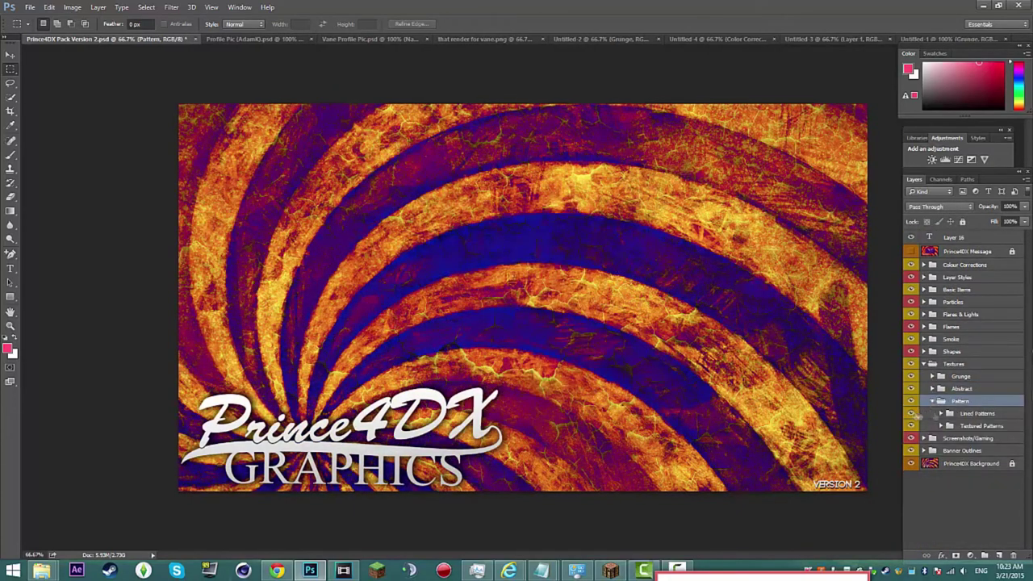
{"action": "left_click", "coordinate": [957, 436]}
{"action": "left_click", "coordinate": [947, 426]}
{"action": "left_click", "coordinate": [941, 426]}
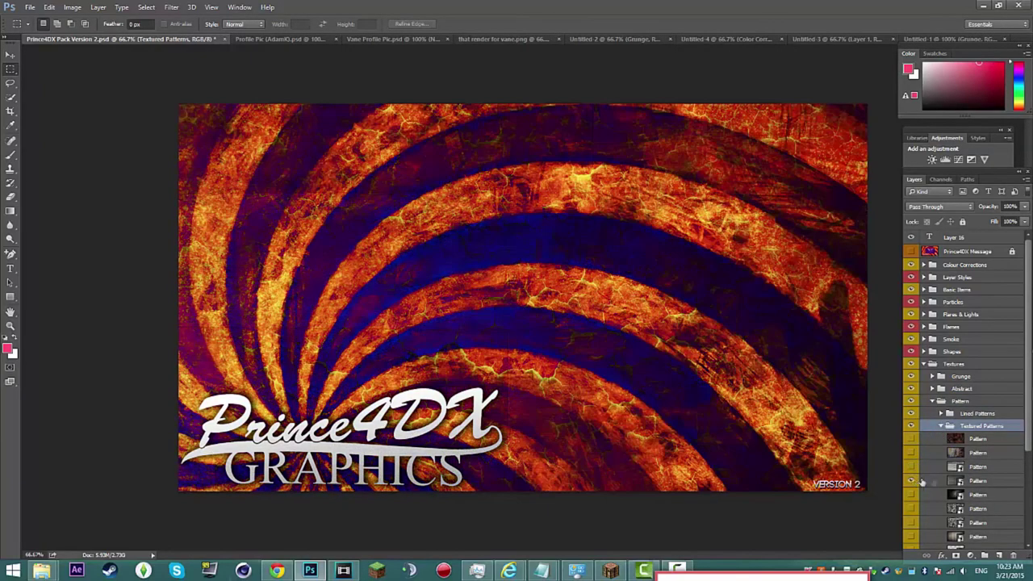
Duplicate the fourth textured Pattern layer into the Profile Pic (AdamK).psd document.
{"action": "right_click", "coordinate": [962, 482]}
{"action": "left_click", "coordinate": [917, 48]}
{"action": "left_click", "coordinate": [406, 257]}
{"action": "left_click", "coordinate": [424, 267]}
{"action": "key", "text": "Return"}
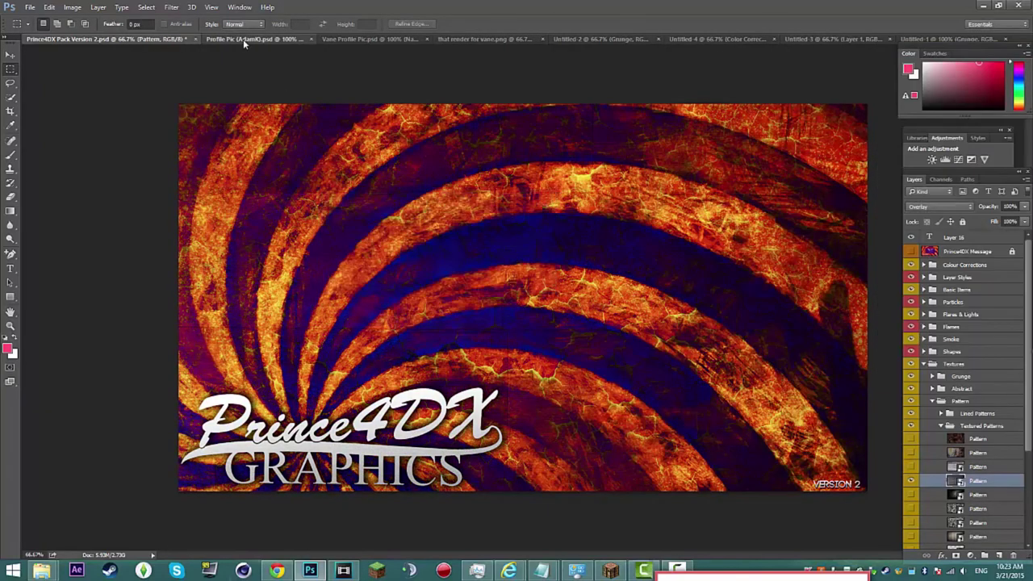
Compare the profile picture with and without the Pattern layer and lower that layer's opacity to about 60%.
{"action": "left_click", "coordinate": [262, 39]}
{"action": "left_click", "coordinate": [910, 448]}
{"action": "left_click", "coordinate": [910, 448]}
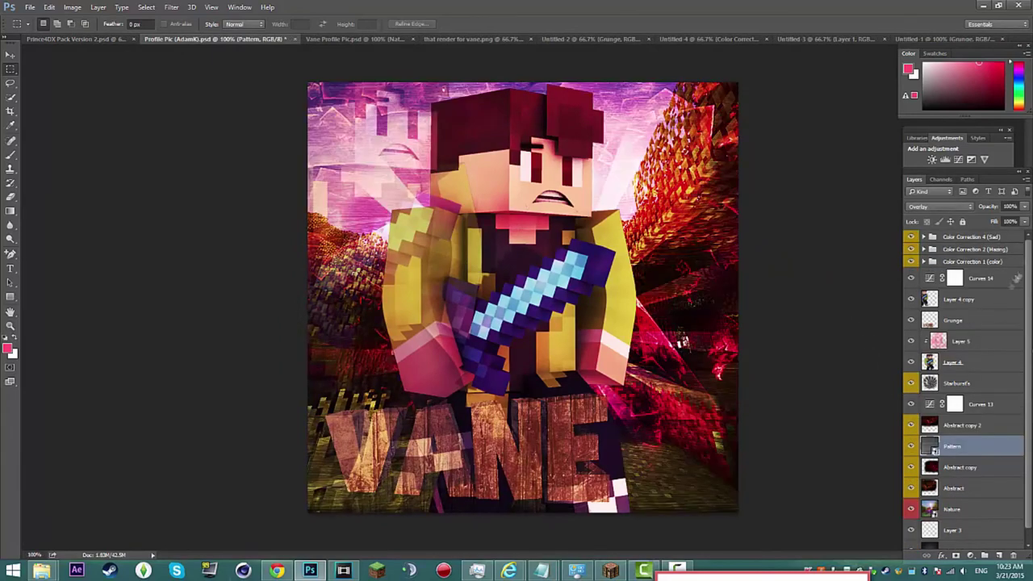
{"action": "left_click", "coordinate": [1024, 207]}
{"action": "left_click_drag", "start_coordinate": [1024, 220], "coordinate": [1002, 224]}
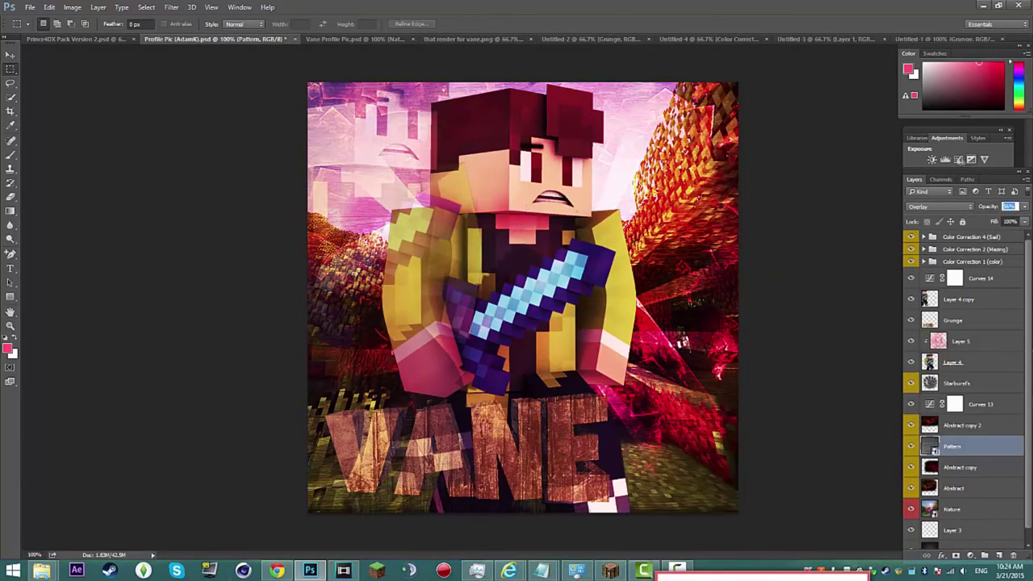
Add a Curves adjustment layer and place it at the top of the layer stack, above the Color Correction groups.
{"action": "left_click", "coordinate": [958, 160]}
{"action": "left_click_drag", "start_coordinate": [979, 445], "coordinate": [972, 238]}
{"action": "left_click", "coordinate": [924, 236]}
{"action": "left_click_drag", "start_coordinate": [978, 380], "coordinate": [977, 395]}
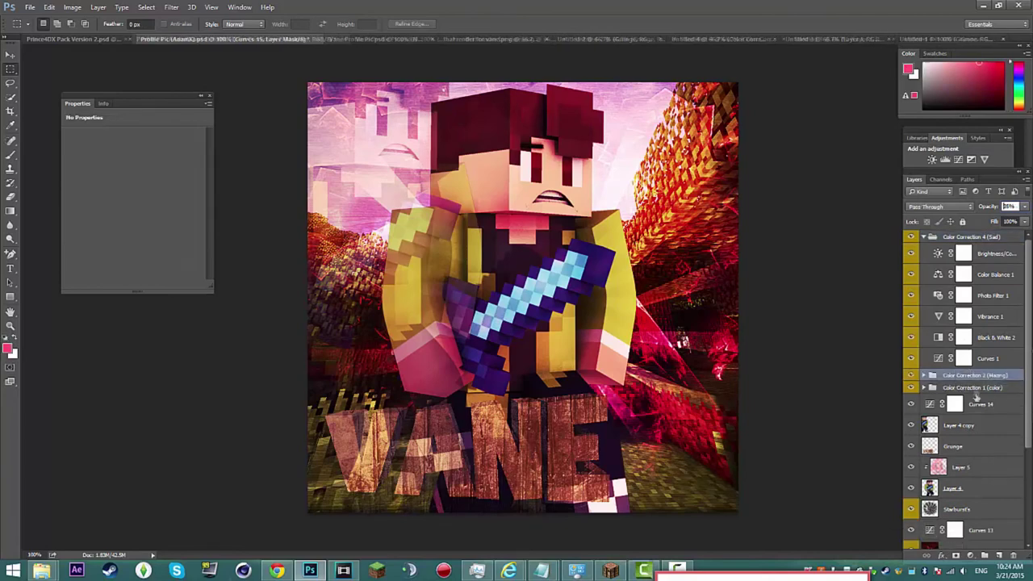
{"action": "left_click", "coordinate": [924, 376]}
{"action": "left_click_drag", "start_coordinate": [979, 434], "coordinate": [980, 476]}
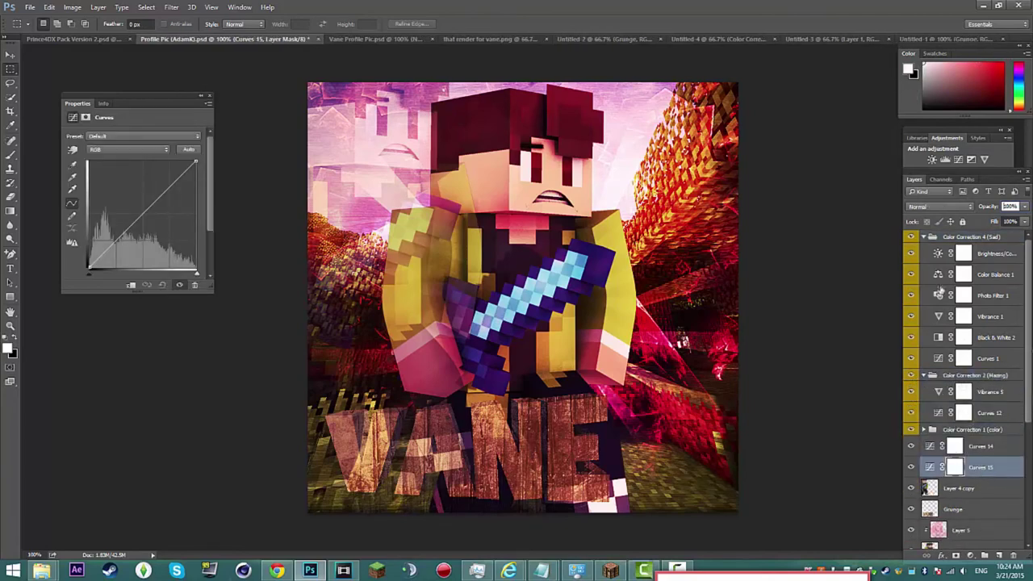
{"action": "left_click", "coordinate": [924, 238]}
{"action": "left_click", "coordinate": [923, 251]}
{"action": "left_click_drag", "start_coordinate": [980, 305], "coordinate": [989, 234]}
Adjust the Red channel of the topmost Curves layer to push the whole picture toward red.
{"action": "left_click", "coordinate": [129, 150]}
{"action": "left_click", "coordinate": [121, 160]}
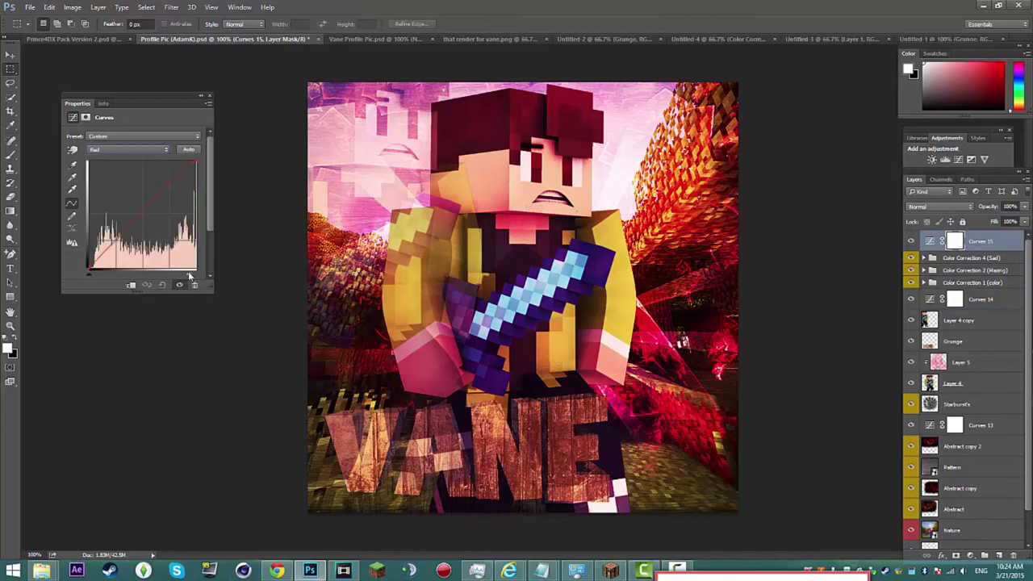
{"action": "left_click", "coordinate": [208, 96]}
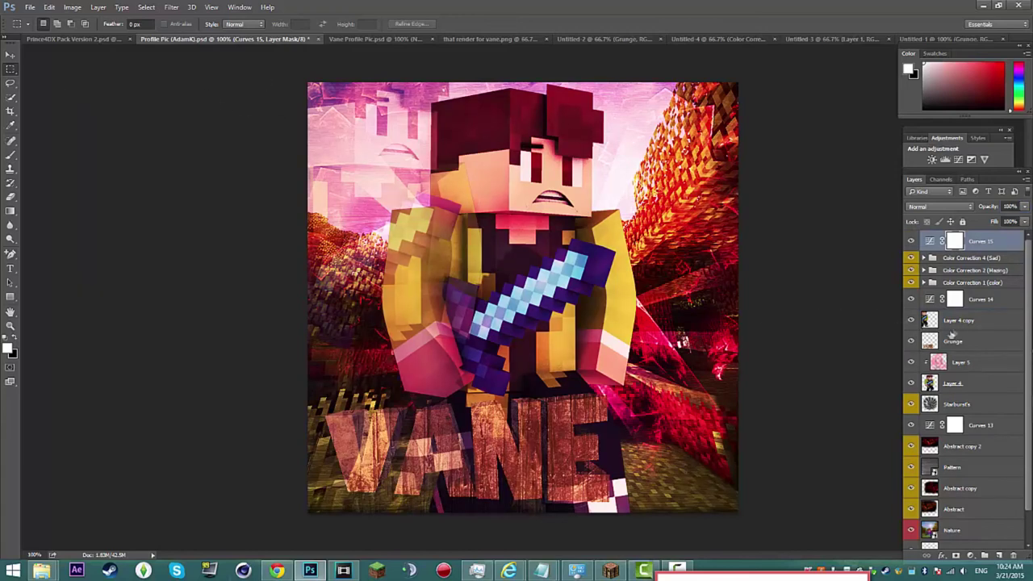
Move the VANE text on the Grunge layer slightly to the right so it sits more centrally below the character.
{"action": "left_click", "coordinate": [952, 341]}
{"action": "key", "text": "ctrl+t"}
{"action": "left_click_drag", "start_coordinate": [535, 435], "coordinate": [565, 440]}
{"action": "key", "text": "Return"}
Save the picture as a Photoshop file named Vane Profile Pic (Contest in the Vane folder under GFX and Art.
{"action": "left_click", "coordinate": [29, 6]}
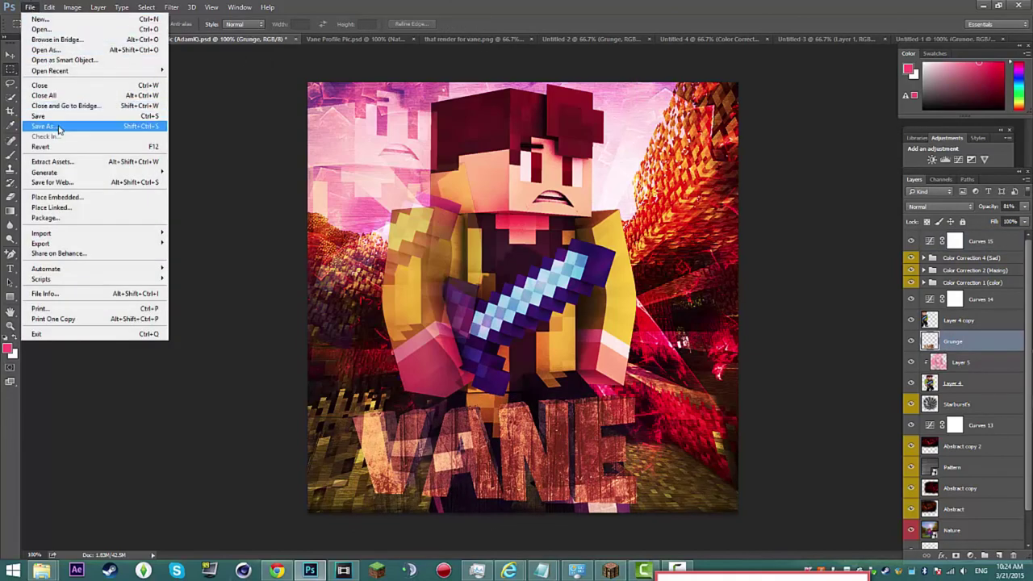
{"action": "left_click", "coordinate": [58, 128]}
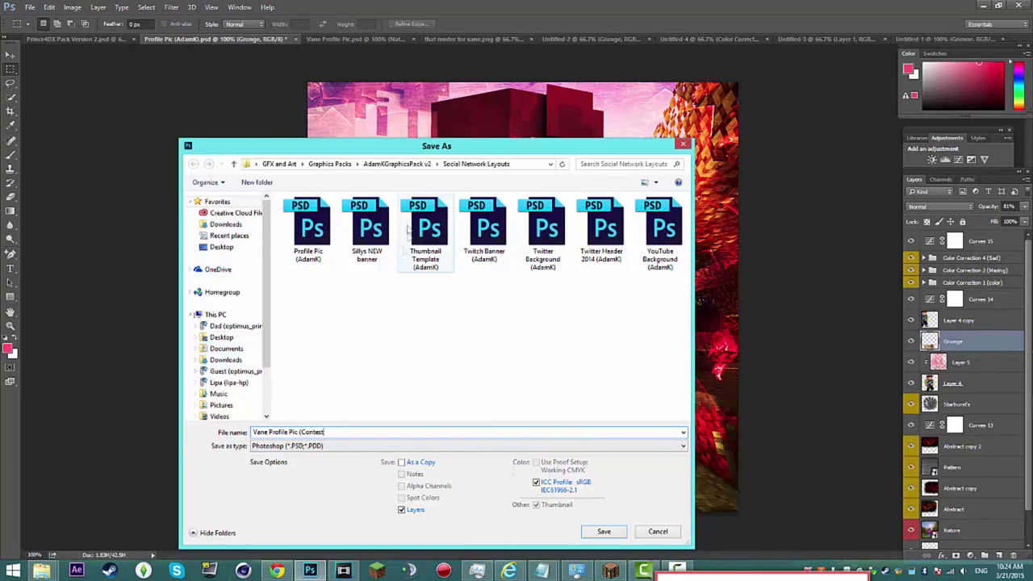
{"action": "left_click", "coordinate": [279, 164]}
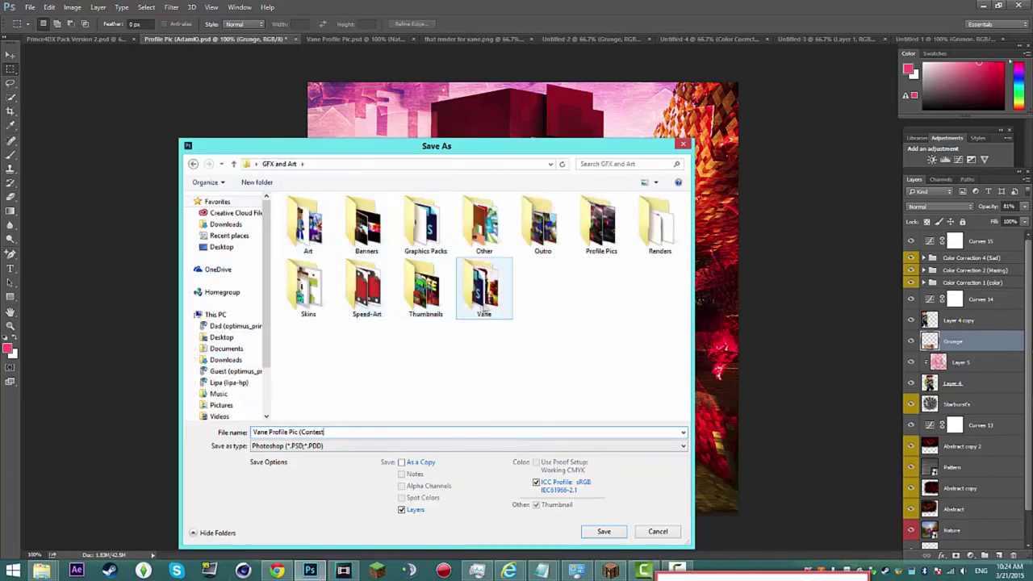
{"action": "double_click", "coordinate": [485, 294]}
{"action": "left_click", "coordinate": [589, 535]}
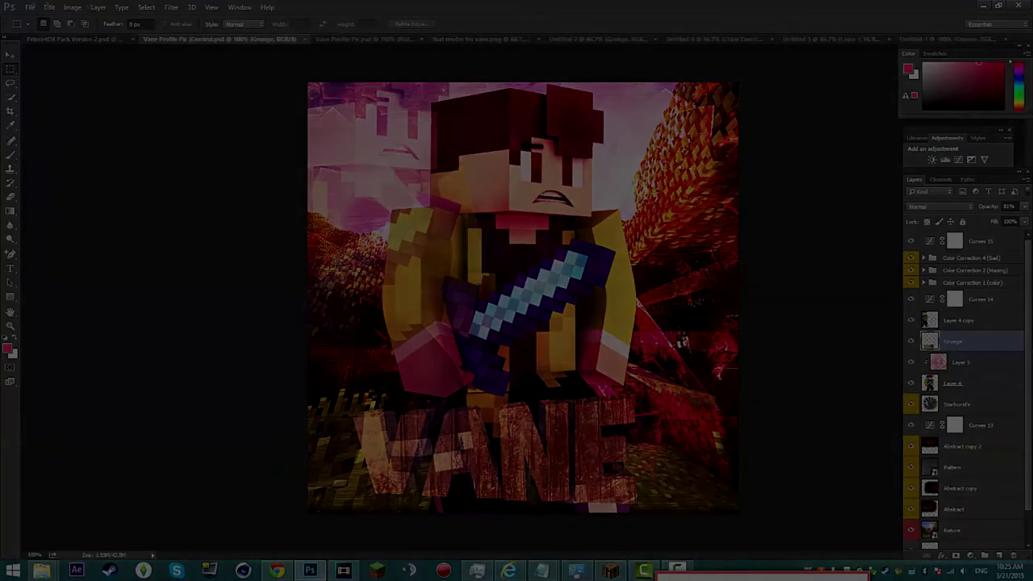